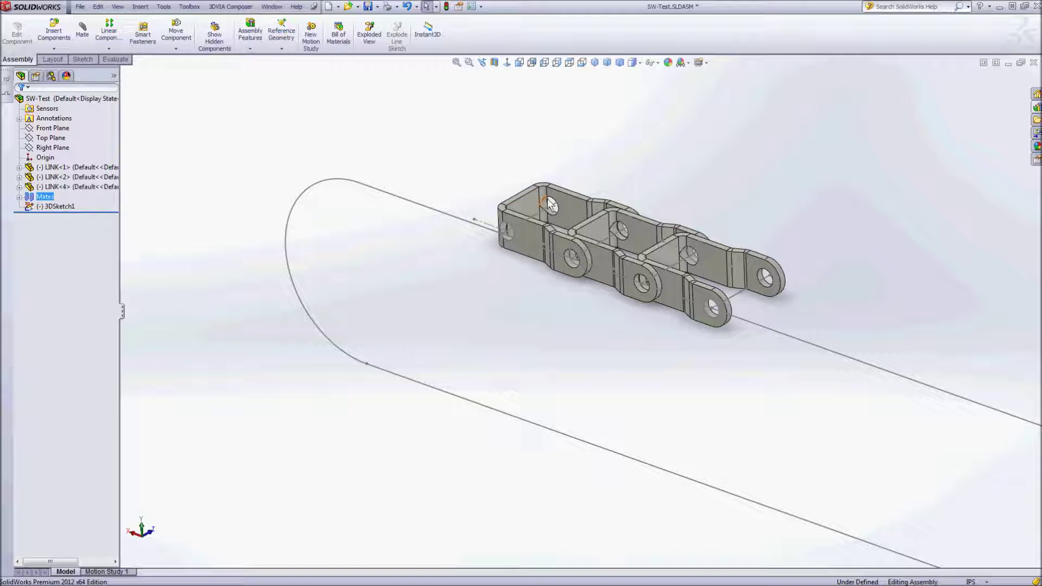
# Step: Drag LINK<1> to slide the three-link chain along the looped 3D sketch path
pyautogui.moveTo(571, 207); pyautogui.dragTo(536, 163)
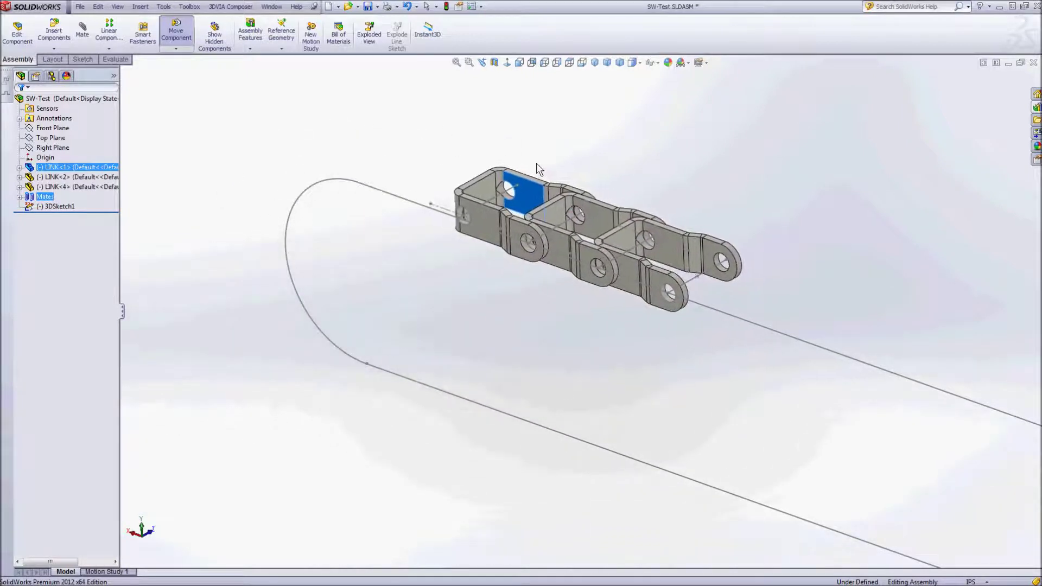
pyautogui.press('Escape')
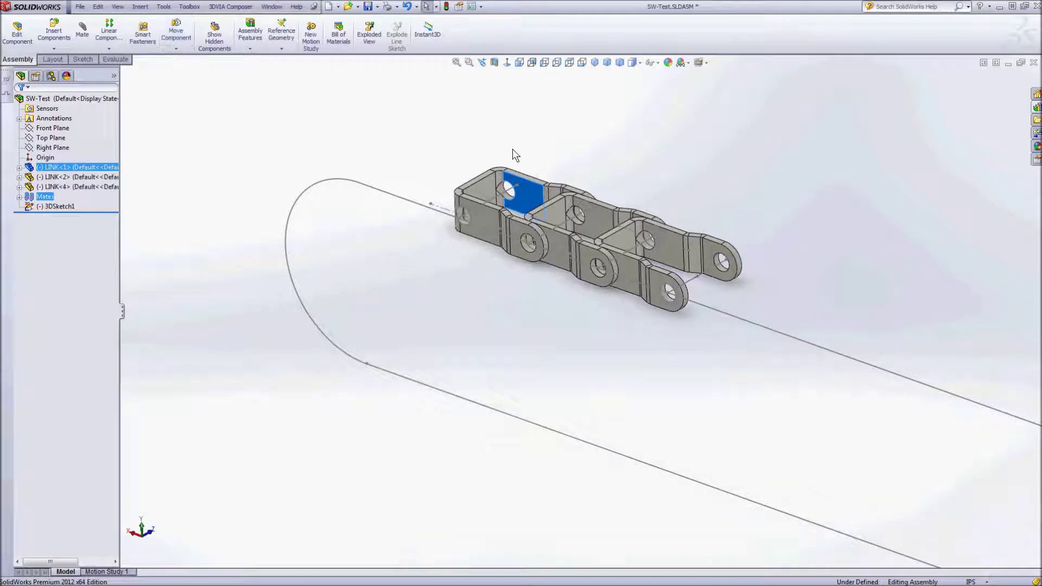
# Step: Suppress the chain mates from Parallel4 through PathMate16
pyautogui.click(82, 30)
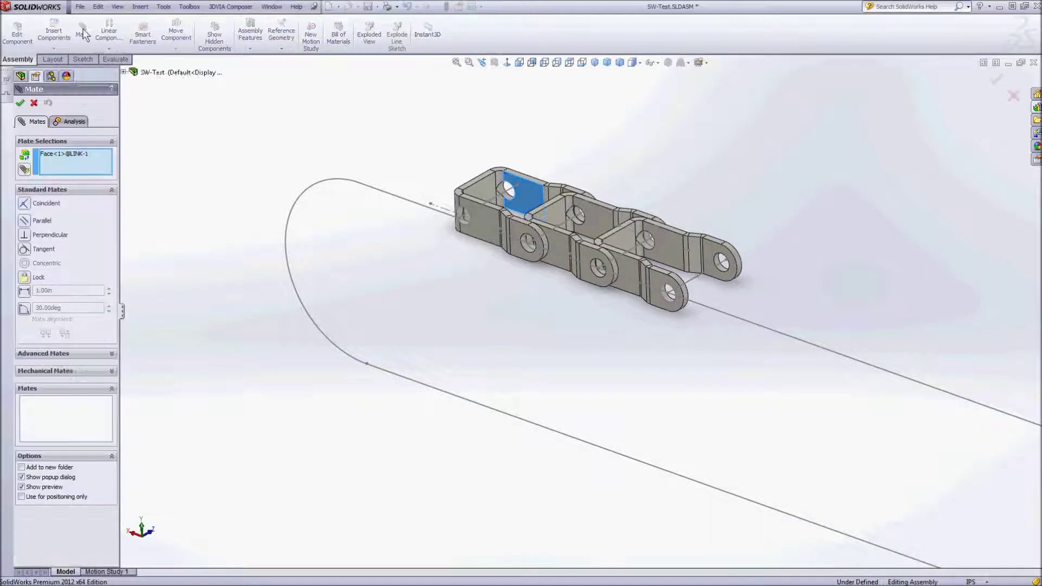
pyautogui.click(54, 353)
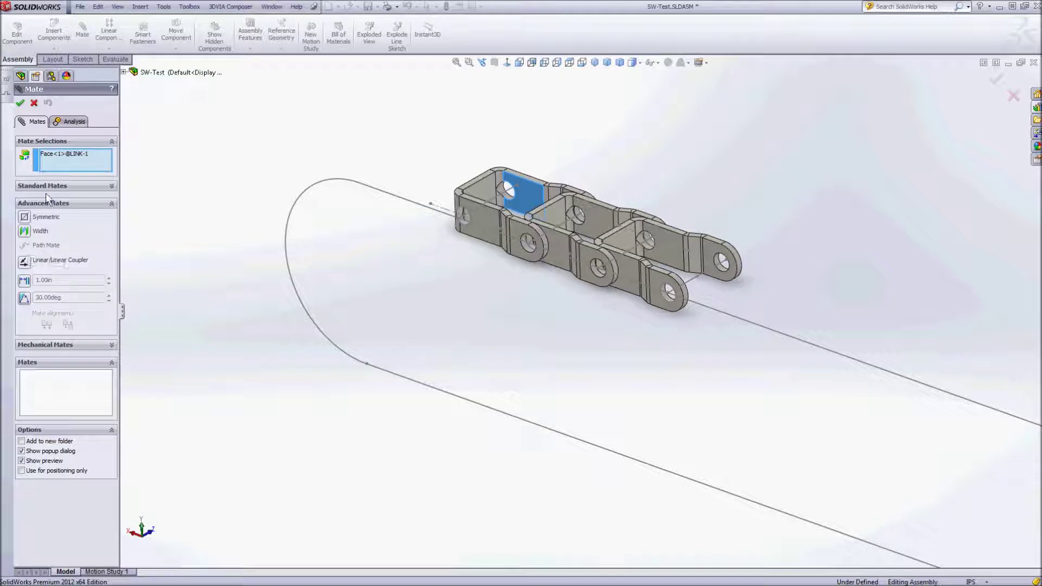
pyautogui.click(34, 102)
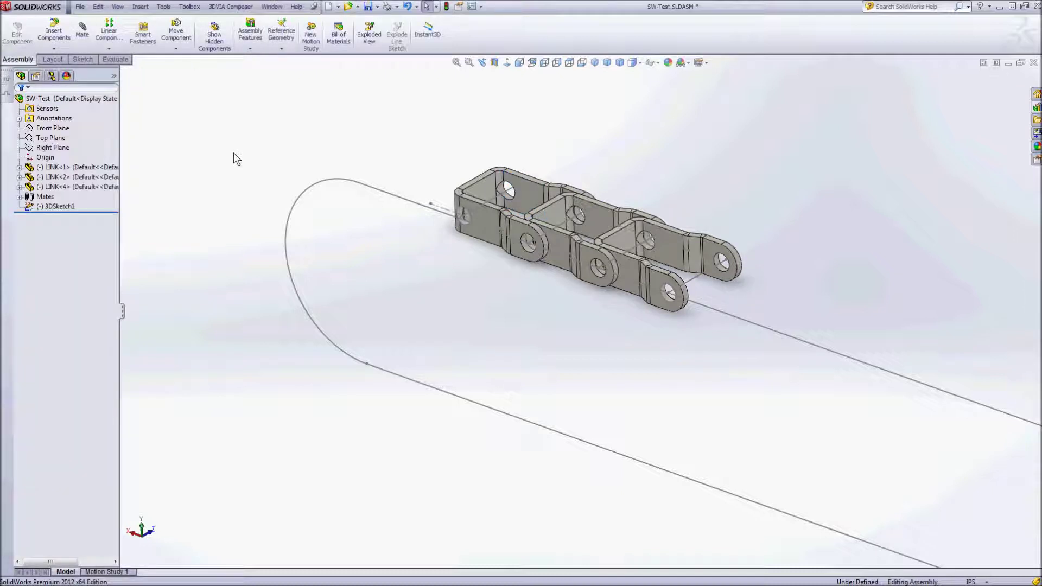
pyautogui.click(19, 197)
pyautogui.click(60, 206)
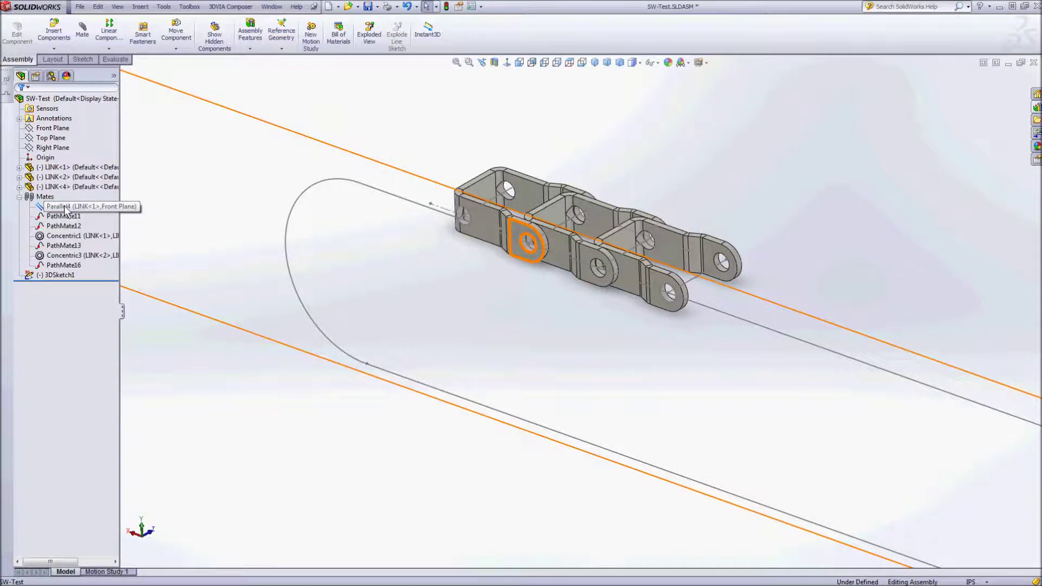
pyautogui.keyDown('ctrl'); pyautogui.click(59, 266); pyautogui.keyUp('ctrl')
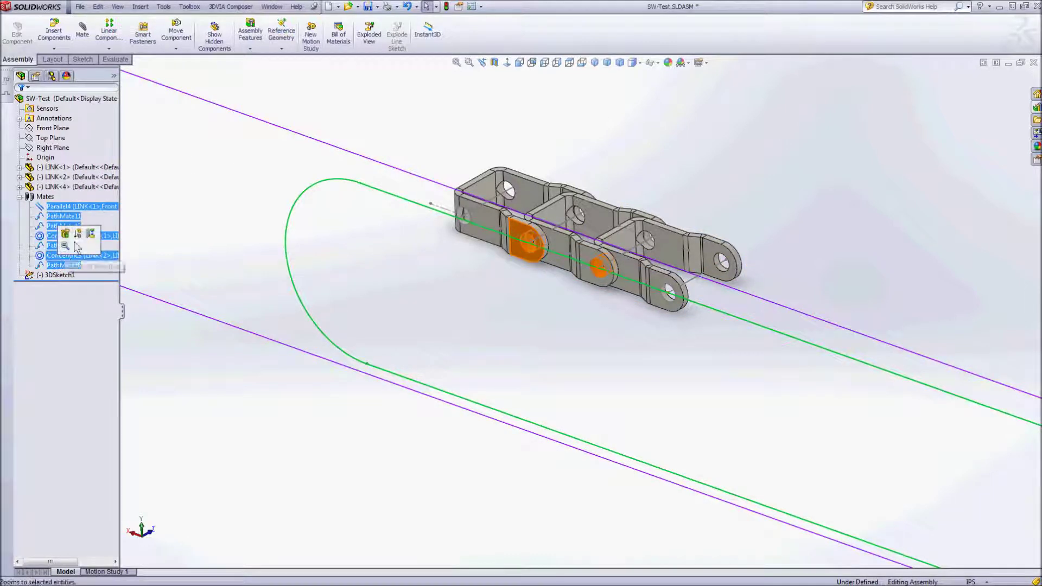
pyautogui.click(73, 242)
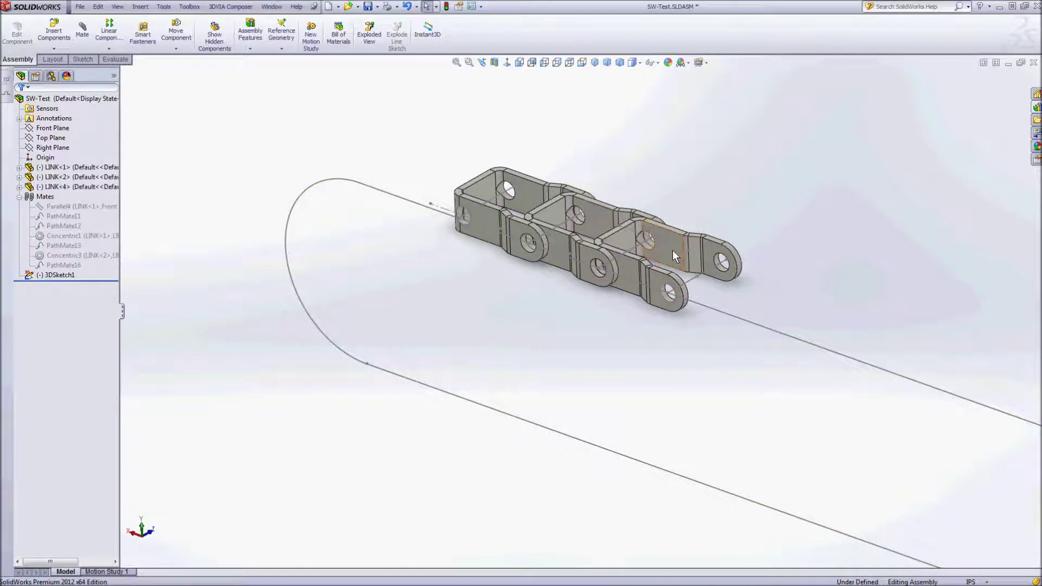
# Step: Drag the three links apart into separate loose pieces
pyautogui.moveTo(672, 259); pyautogui.dragTo(754, 231)
pyautogui.moveTo(605, 229); pyautogui.dragTo(689, 145)
pyautogui.moveTo(501, 210); pyautogui.dragTo(506, 156)
pyautogui.click(408, 125)
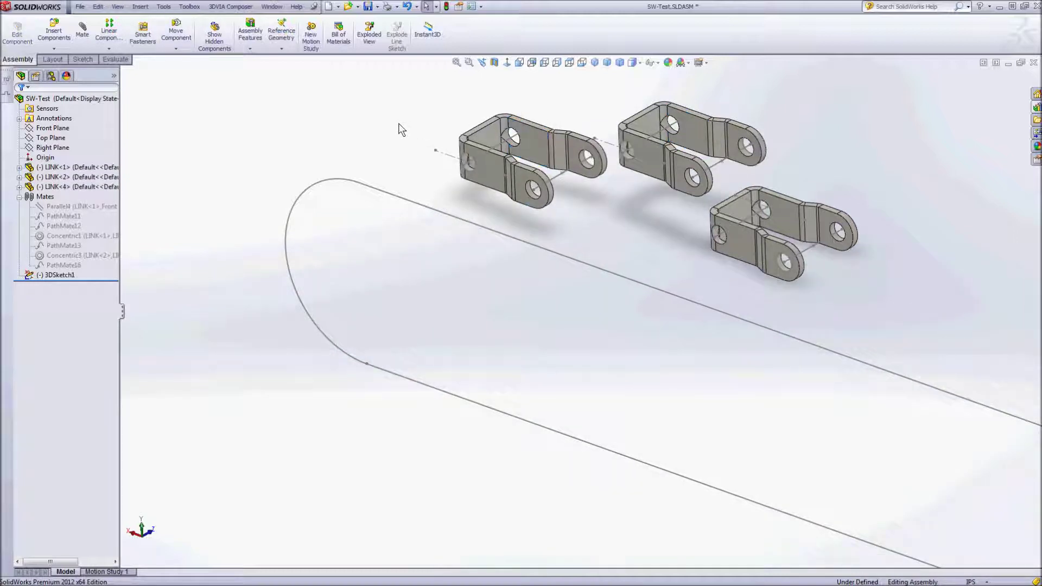
# Step: Add PathMate17 tying the link's sketch point to the looped Spline1 path
pyautogui.scroll(3, 399, 140)
pyautogui.scroll(-3, 702, 139)
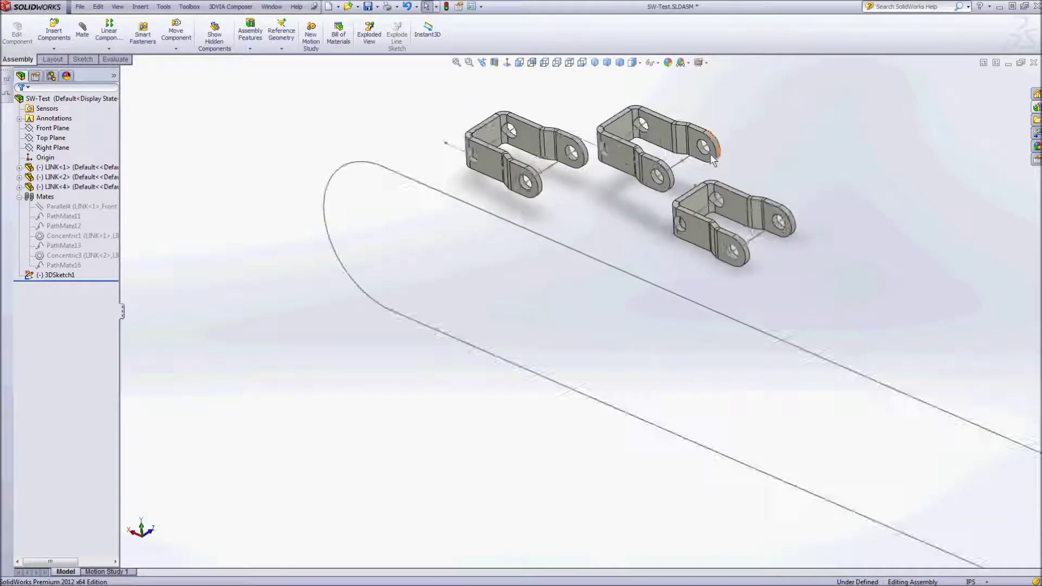
pyautogui.click(83, 31)
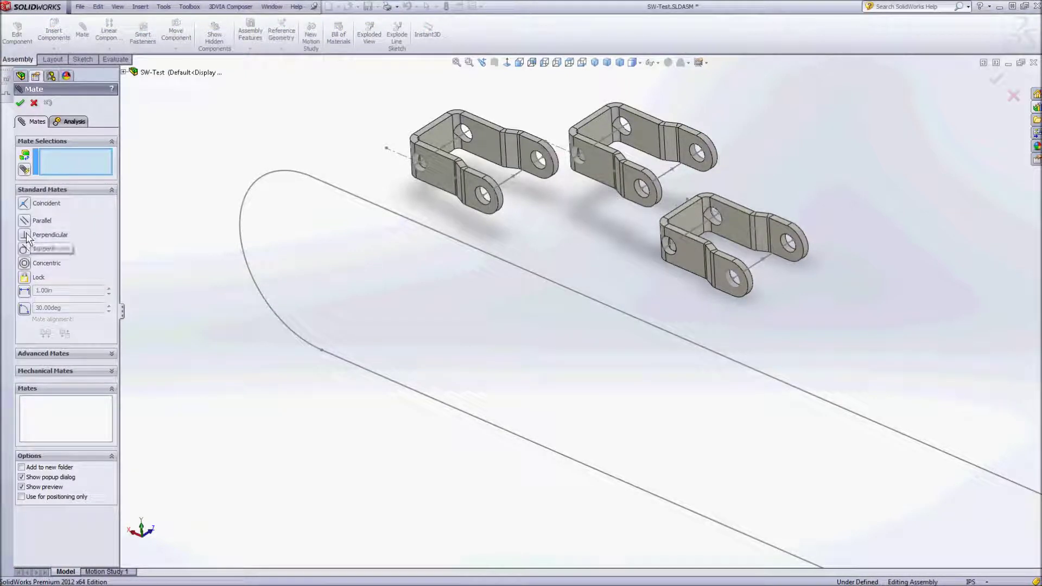
pyautogui.click(52, 354)
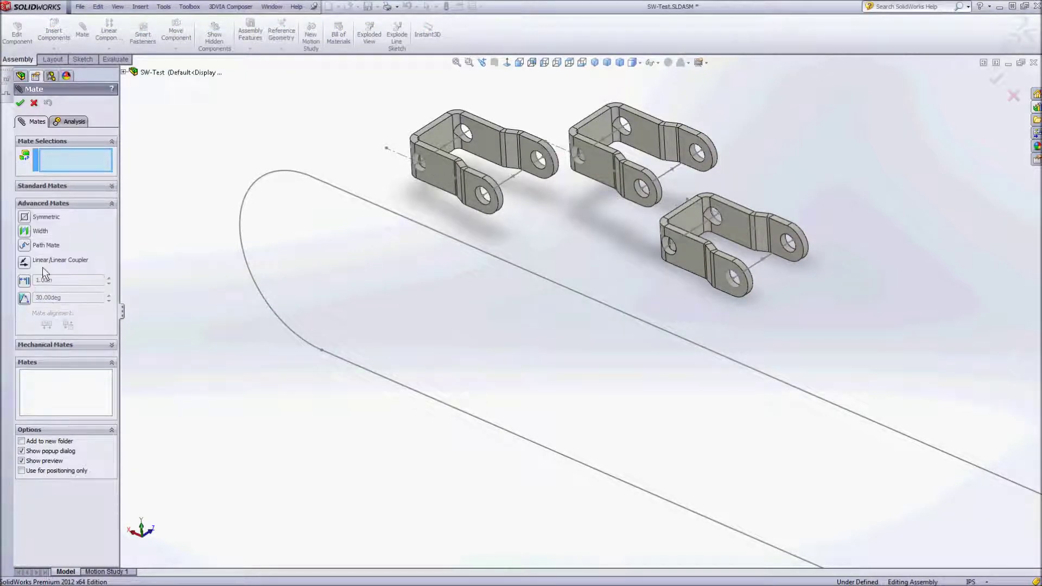
pyautogui.click(25, 245)
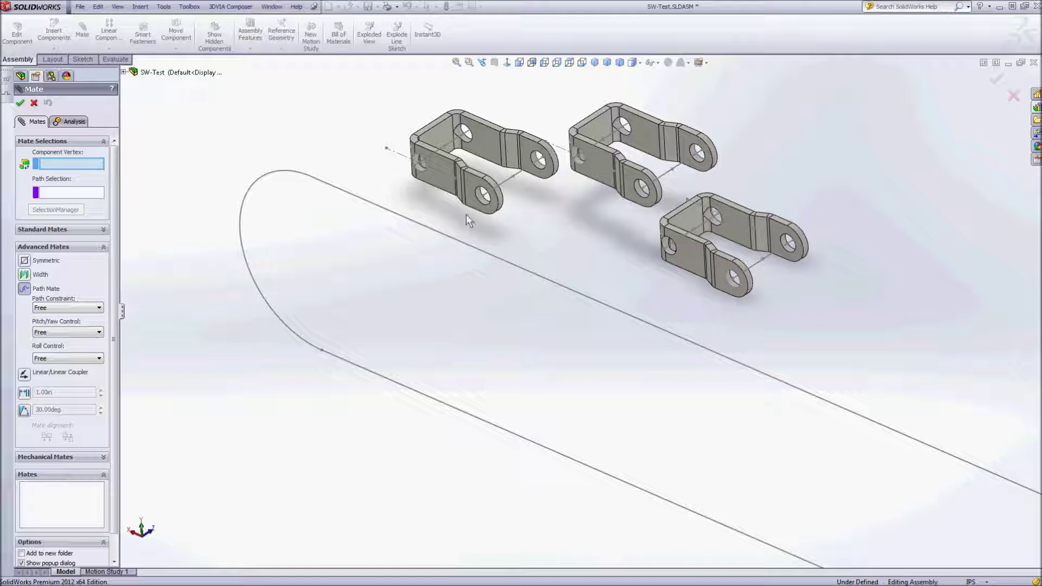
pyautogui.click(444, 146)
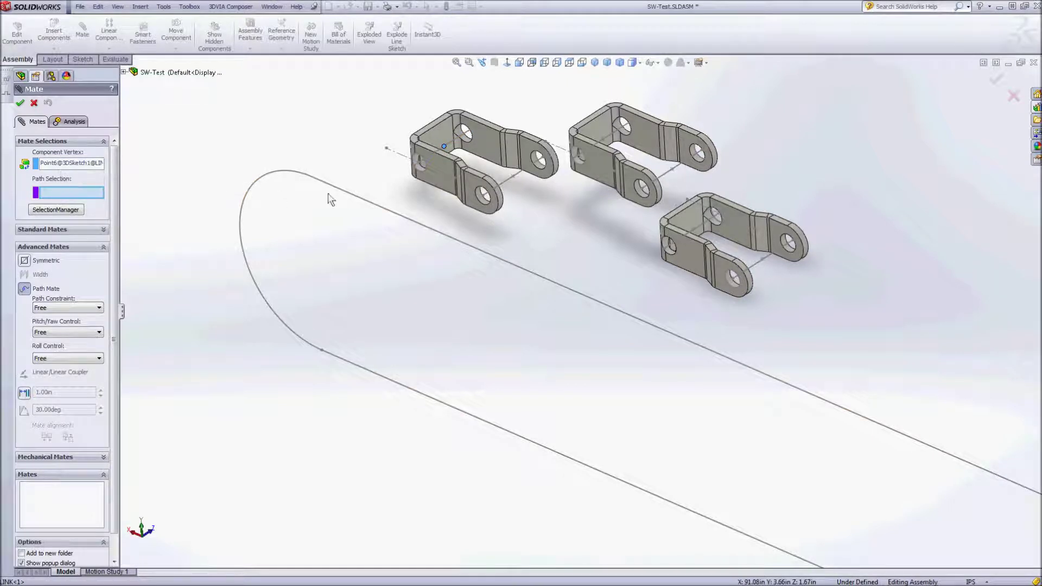
pyautogui.click(346, 193)
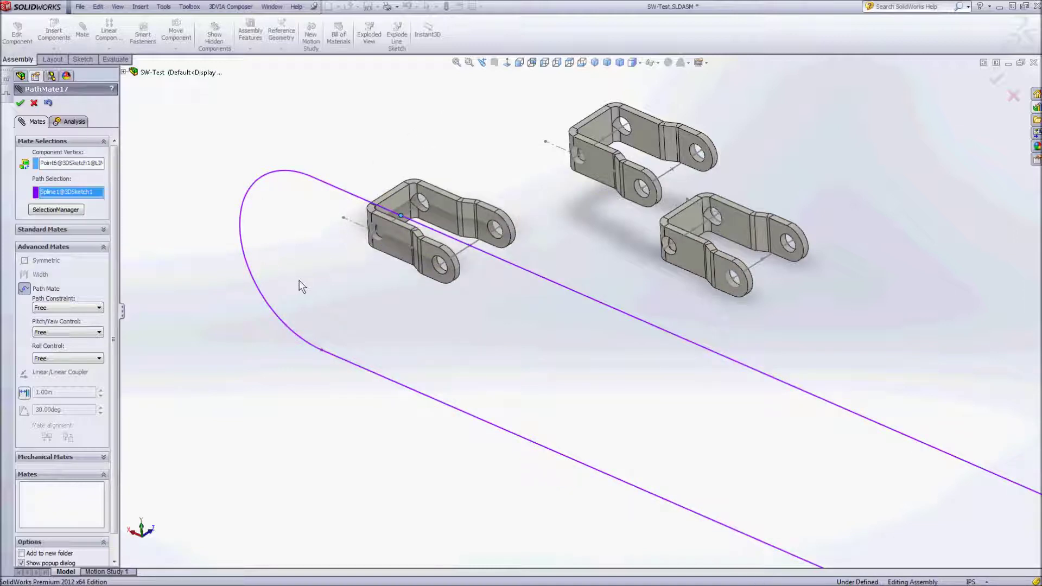
pyautogui.click(20, 103)
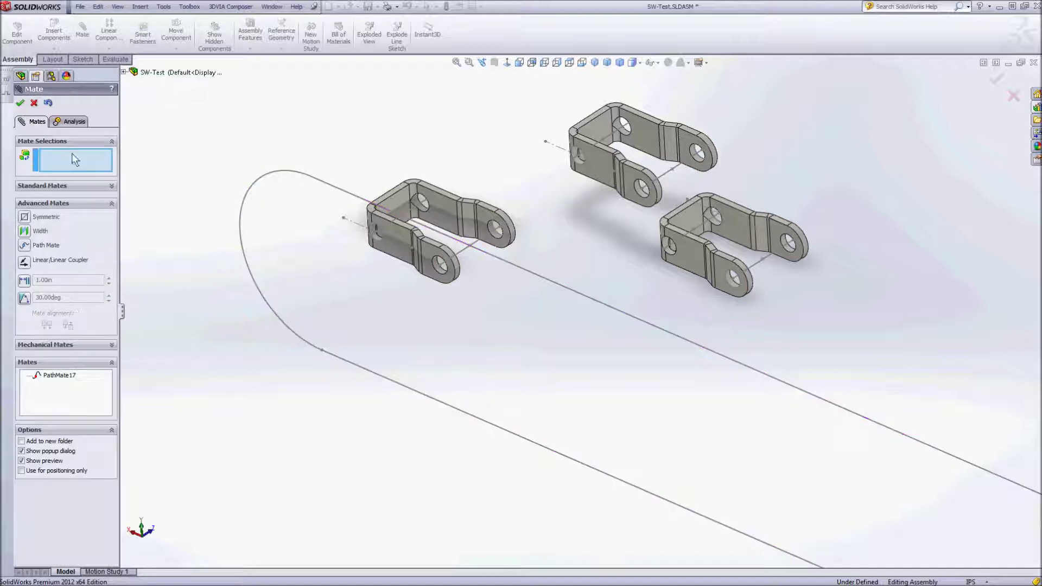
pyautogui.click(20, 103)
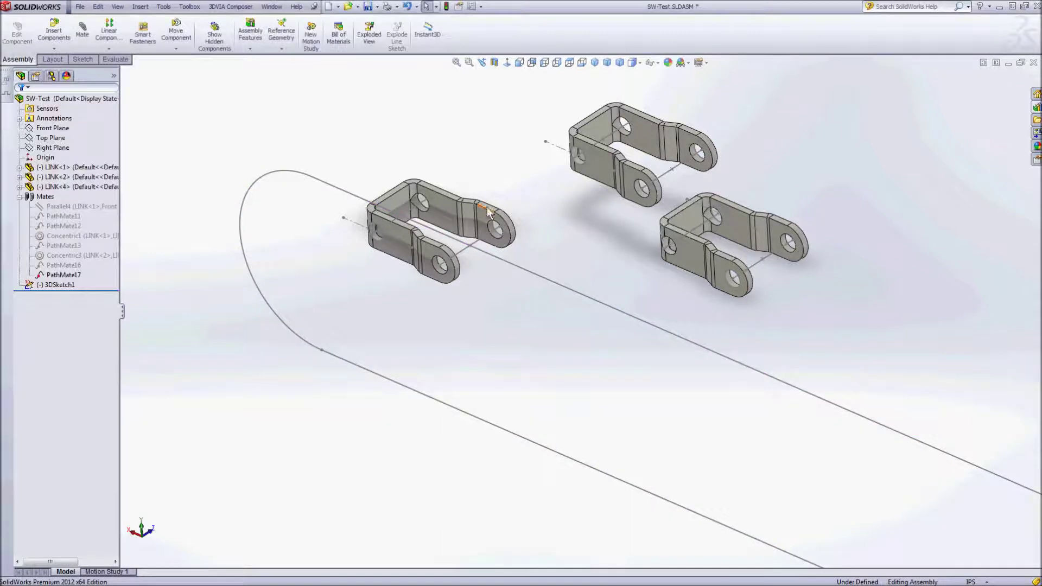
# Step: Set PathMate17's pitch/yaw control to Follow Path on Y, then drag LINK<1> to test
pyautogui.moveTo(447, 218)
pyautogui.mouseDown()
pyautogui.moveTo(480, 271)
pyautogui.moveTo(380, 231)
pyautogui.moveTo(312, 158)
pyautogui.moveTo(242, 147)
pyautogui.moveTo(221, 233)
pyautogui.moveTo(233, 291)
pyautogui.moveTo(209, 181)
pyautogui.moveTo(361, 168)
pyautogui.moveTo(435, 217)
pyautogui.mouseUp()
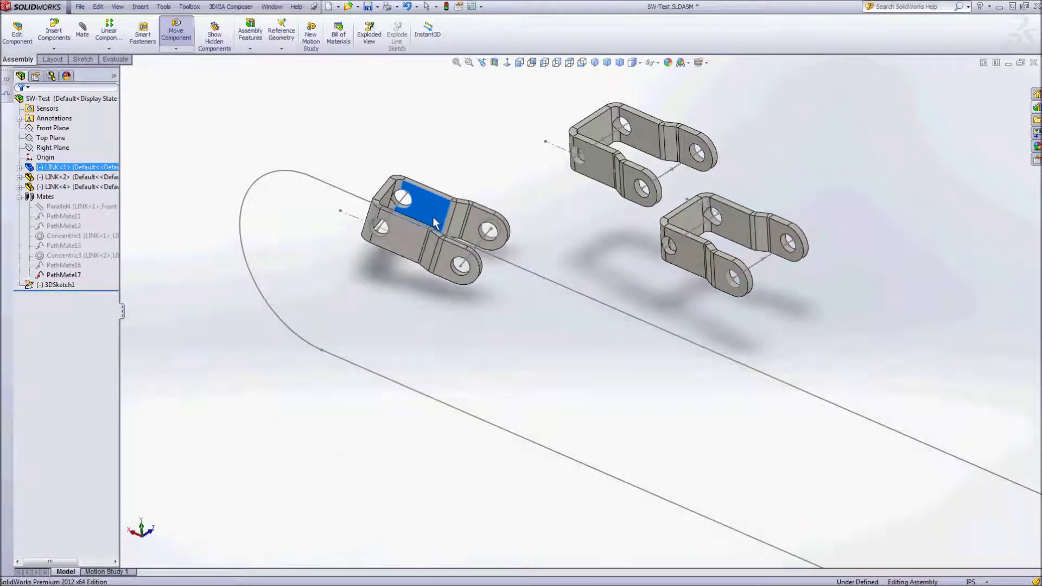
pyautogui.click(444, 125)
pyautogui.click(64, 275)
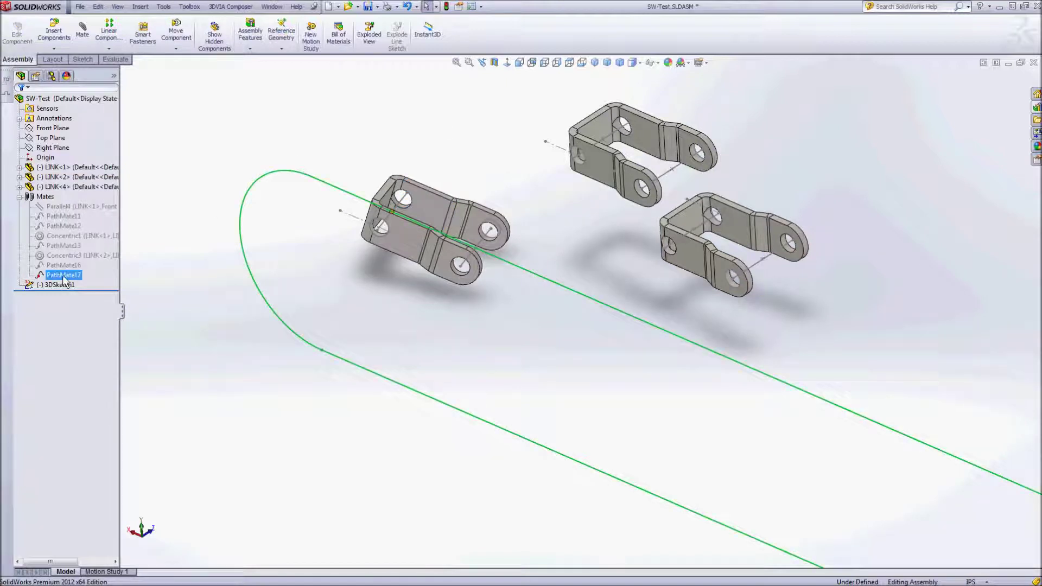
pyautogui.keyDown('ctrl'); pyautogui.click(73, 265); pyautogui.keyUp('ctrl')
pyautogui.click(71, 245)
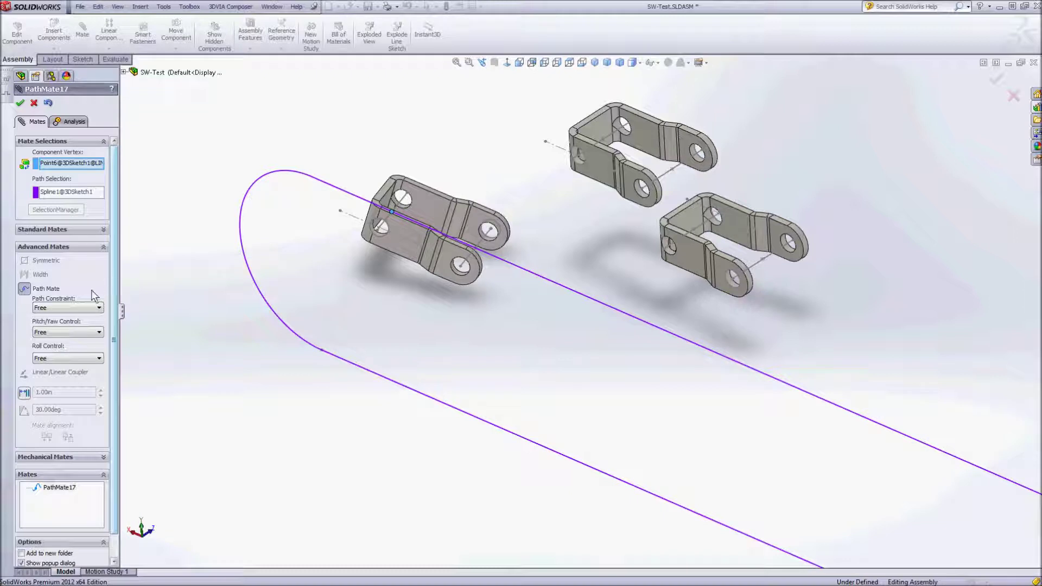
pyautogui.click(78, 334)
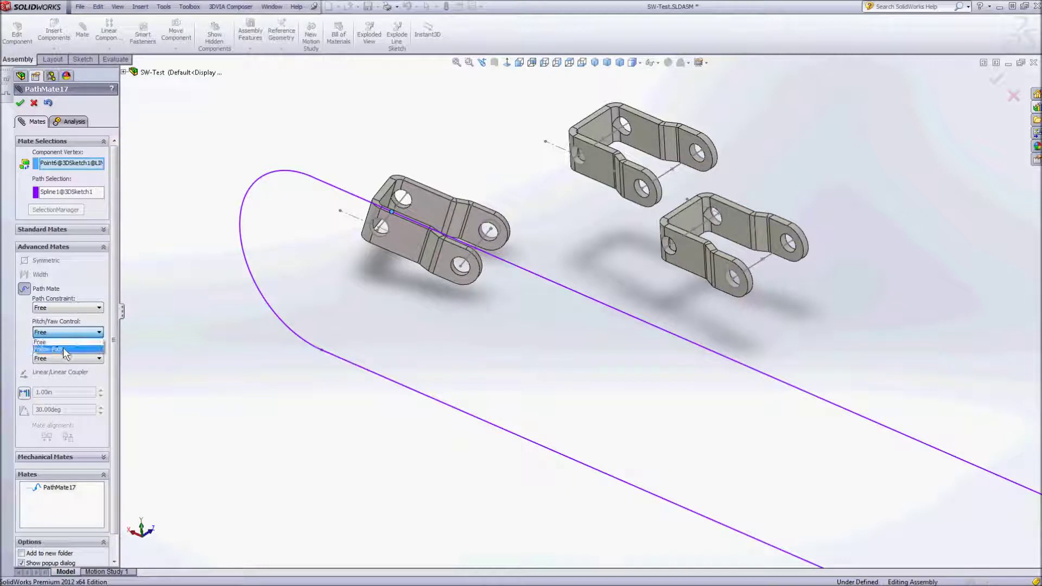
pyautogui.click(67, 349)
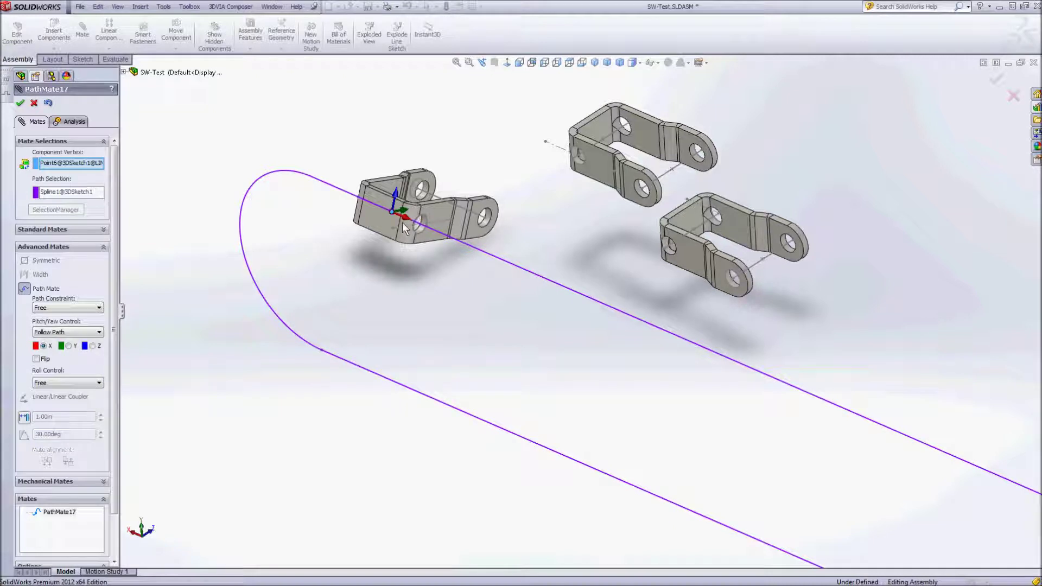
pyautogui.click(68, 345)
pyautogui.click(69, 346)
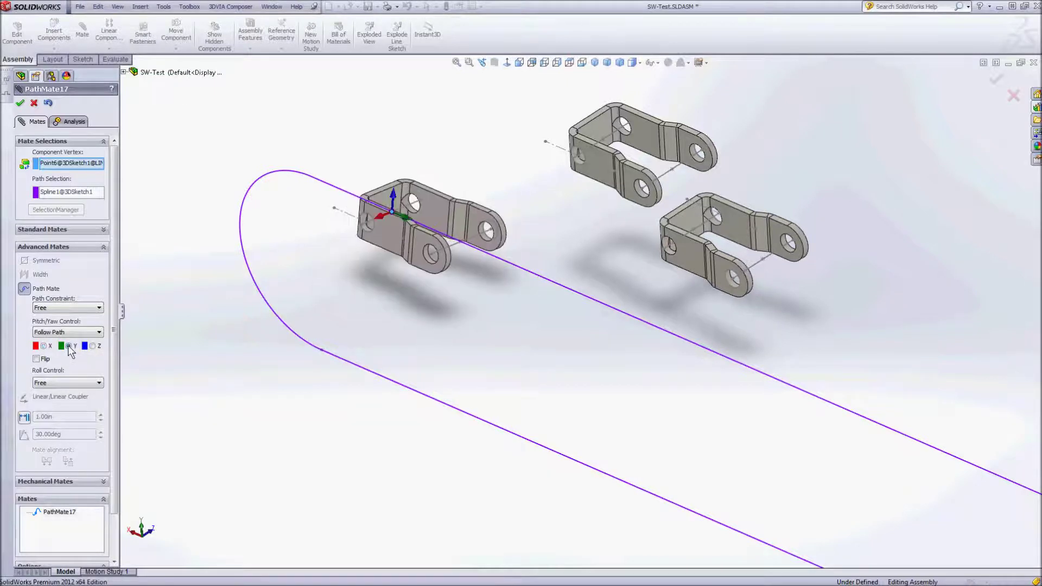
pyautogui.click(20, 102)
pyautogui.click(20, 103)
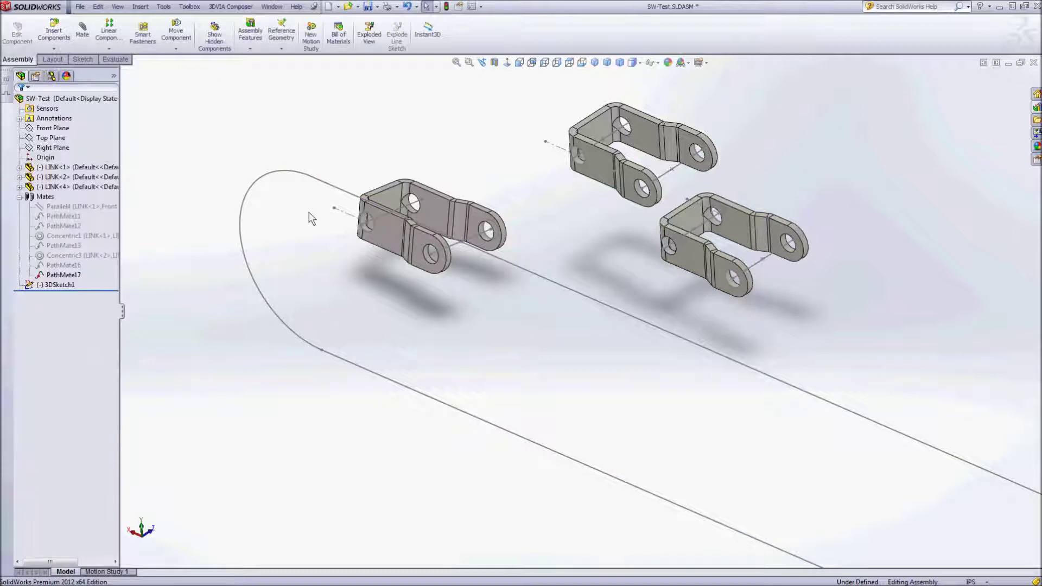
pyautogui.moveTo(386, 242)
pyautogui.mouseDown()
pyautogui.moveTo(457, 324)
pyautogui.moveTo(321, 209)
pyautogui.moveTo(440, 305)
pyautogui.moveTo(347, 217)
pyautogui.moveTo(395, 272)
pyautogui.moveTo(415, 241)
pyautogui.moveTo(390, 259)
pyautogui.moveTo(386, 239)
pyautogui.mouseUp()
# Step: Change PathMate17's roll control to Up Vector using the Front Plane
pyautogui.click(212, 152)
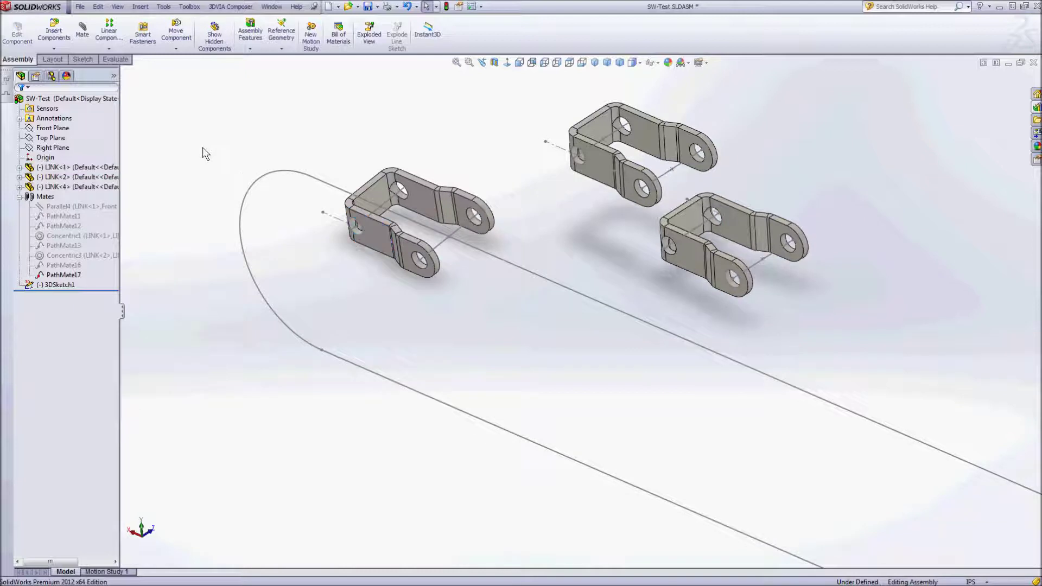
pyautogui.click(63, 274)
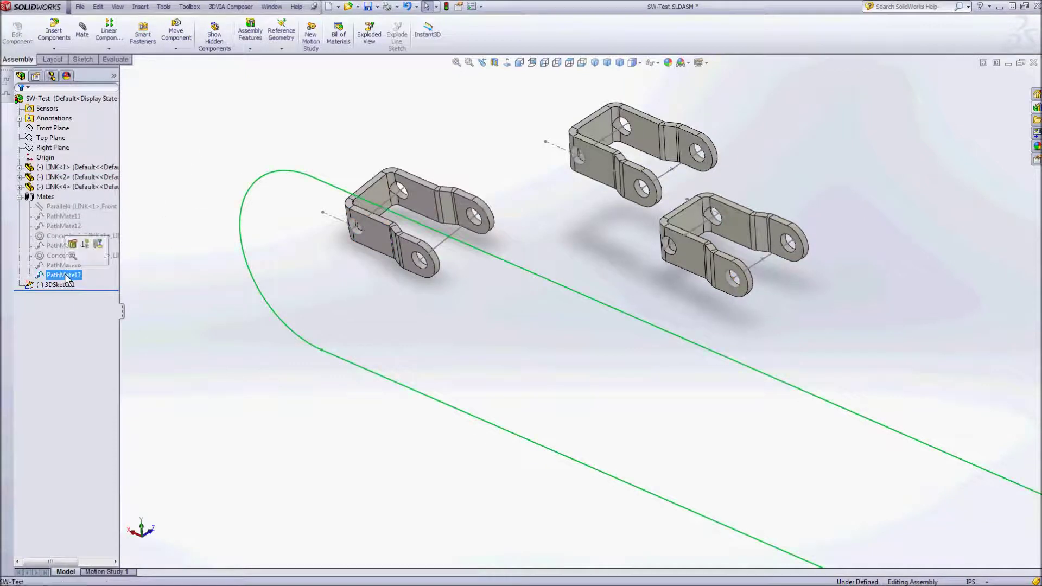
pyautogui.keyDown('ctrl'); pyautogui.click(59, 265); pyautogui.keyUp('ctrl')
pyautogui.click(73, 244)
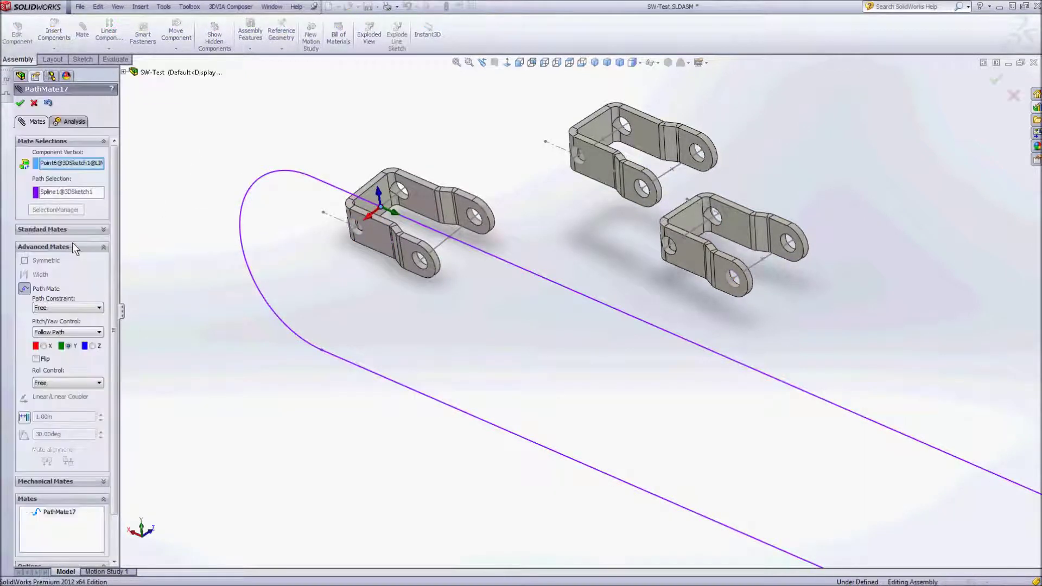
pyautogui.click(61, 383)
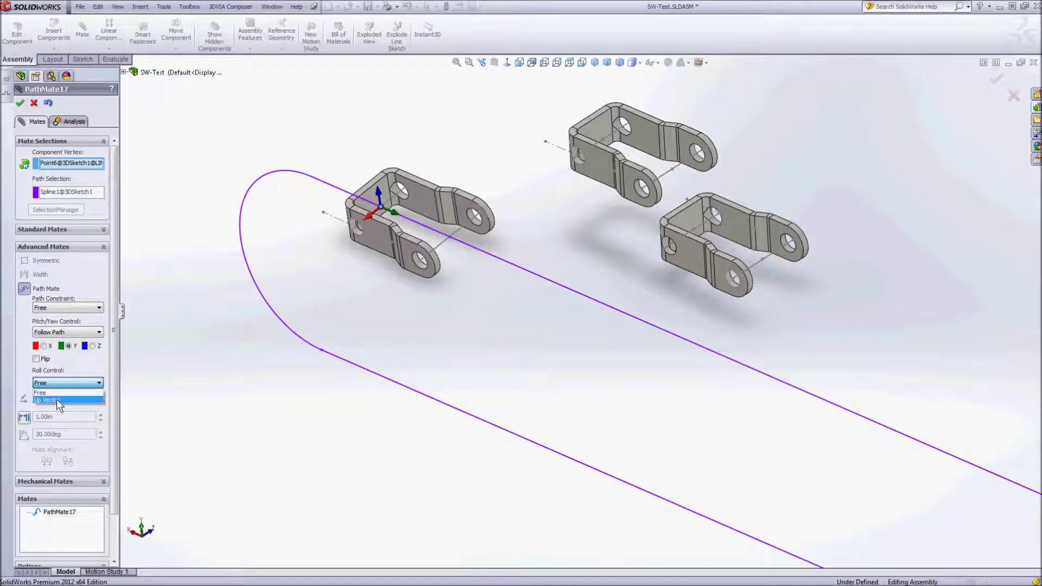
pyautogui.click(54, 399)
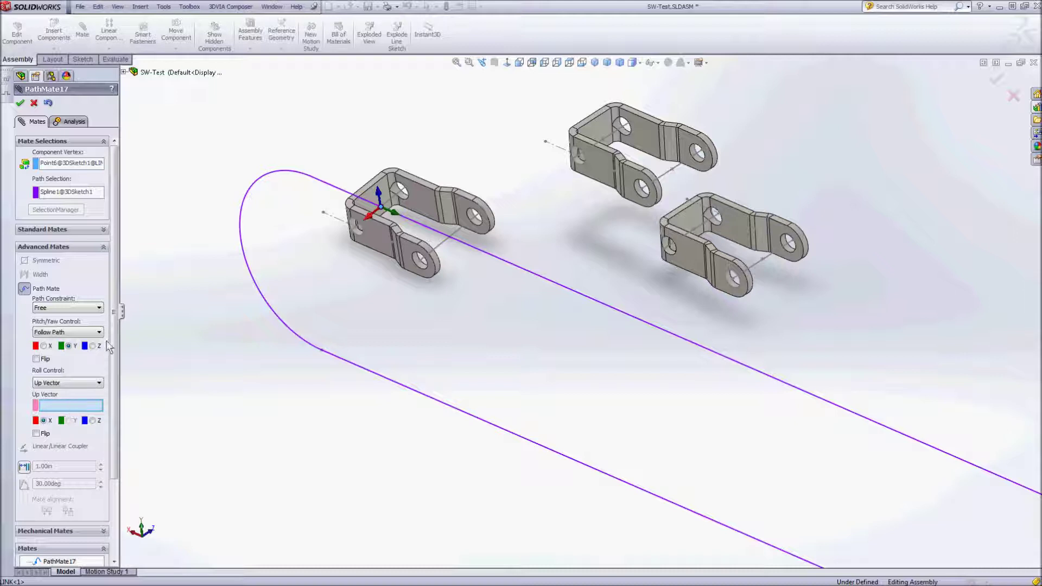
pyautogui.click(124, 72)
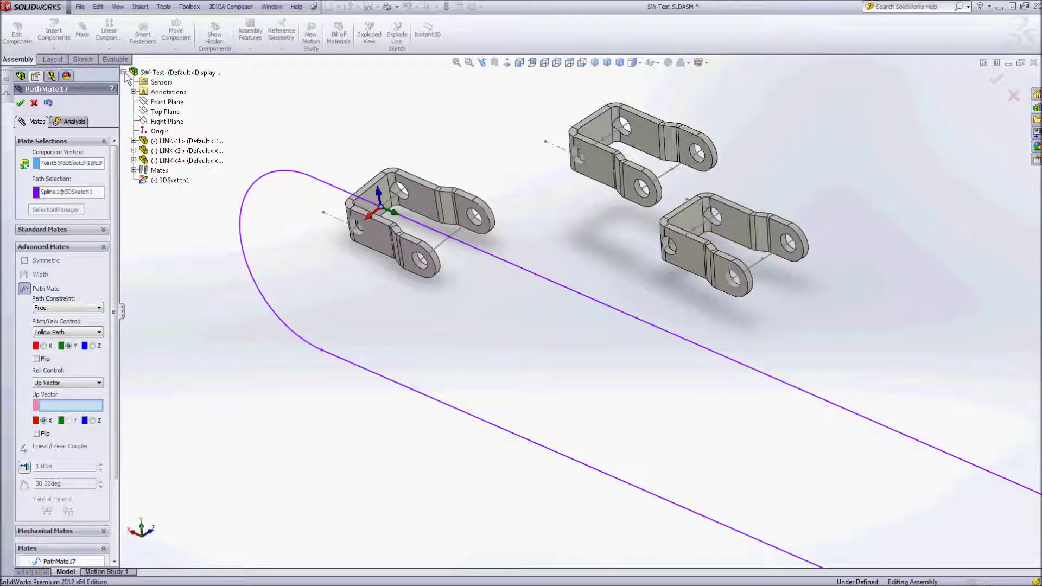
pyautogui.click(169, 104)
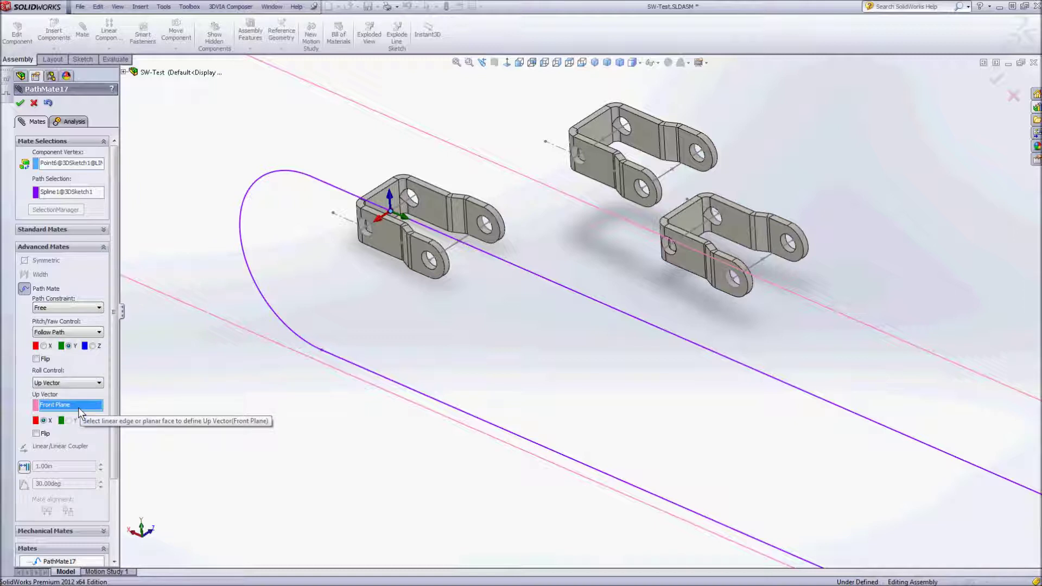
pyautogui.click(21, 103)
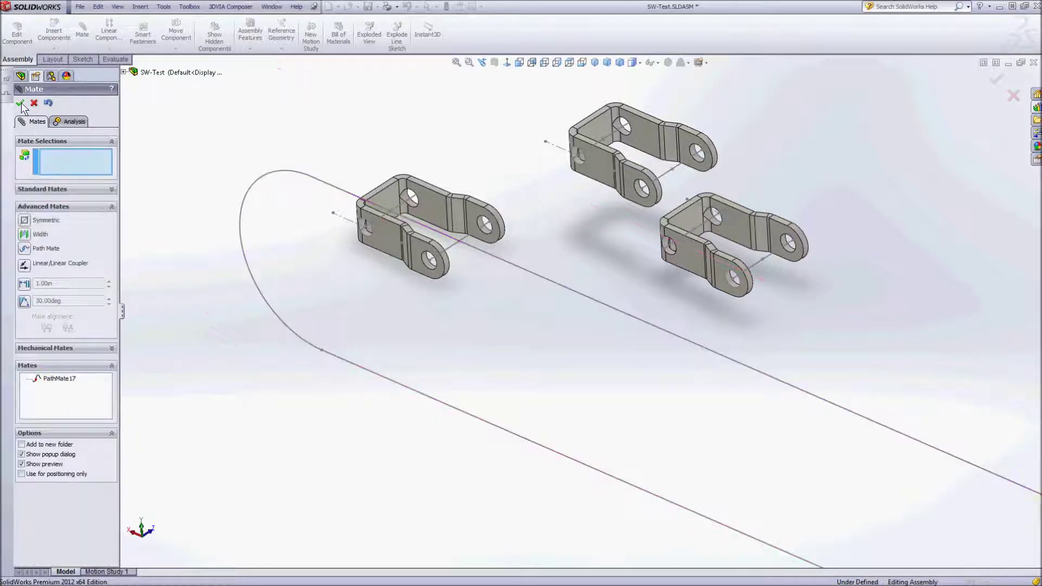
pyautogui.click(21, 104)
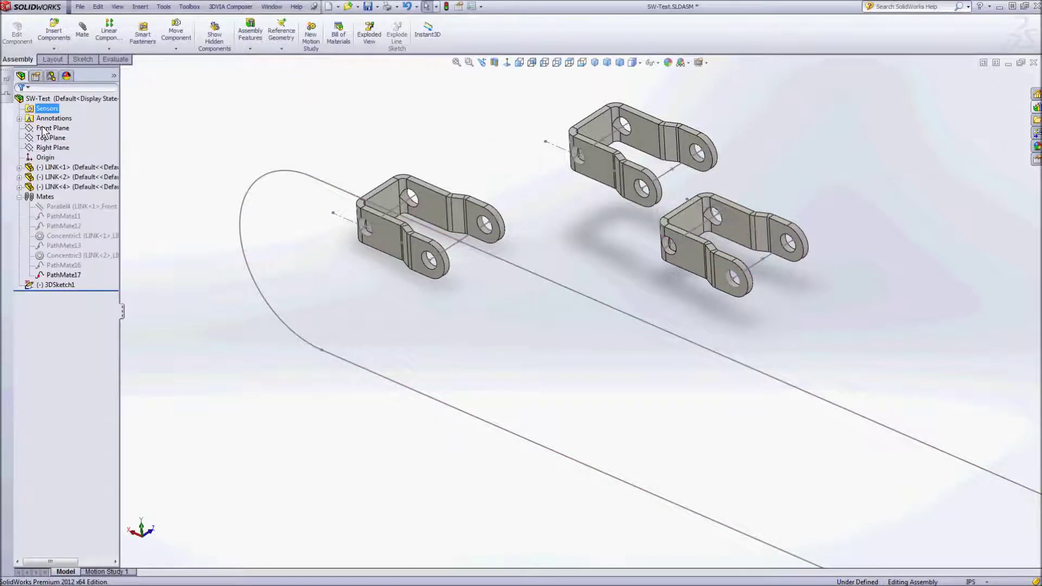
# Step: Slide LINK<1> back and forth along the looped path to test its motion
pyautogui.click(394, 246)
pyautogui.moveTo(393, 246); pyautogui.dragTo(288, 196)
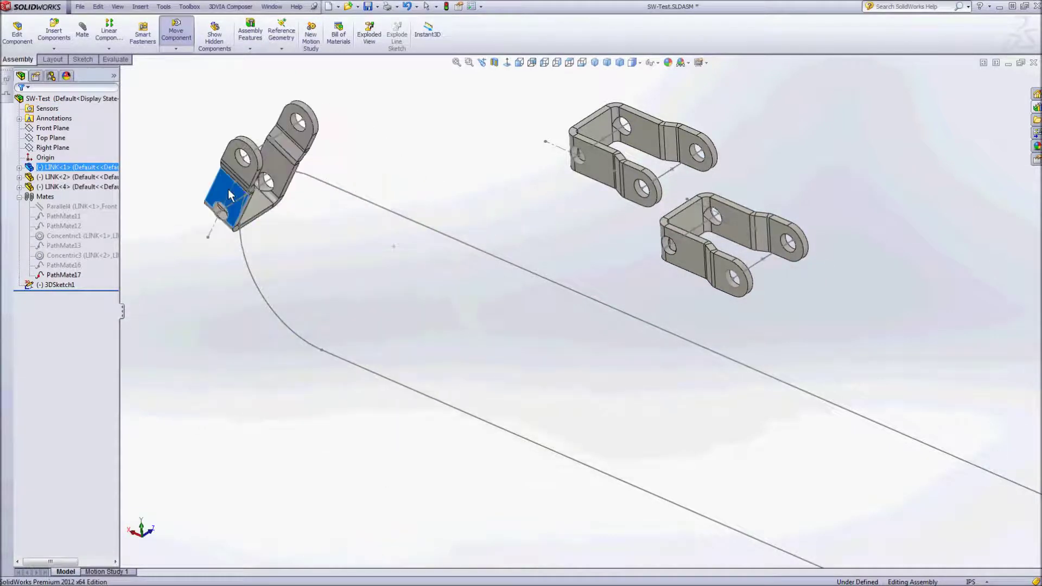
pyautogui.moveTo(229, 194)
pyautogui.mouseDown()
pyautogui.moveTo(214, 224)
pyautogui.moveTo(302, 361)
pyautogui.moveTo(389, 390)
pyautogui.moveTo(278, 339)
pyautogui.moveTo(239, 291)
pyautogui.moveTo(222, 233)
pyautogui.moveTo(234, 187)
pyautogui.moveTo(350, 173)
pyautogui.mouseUp()
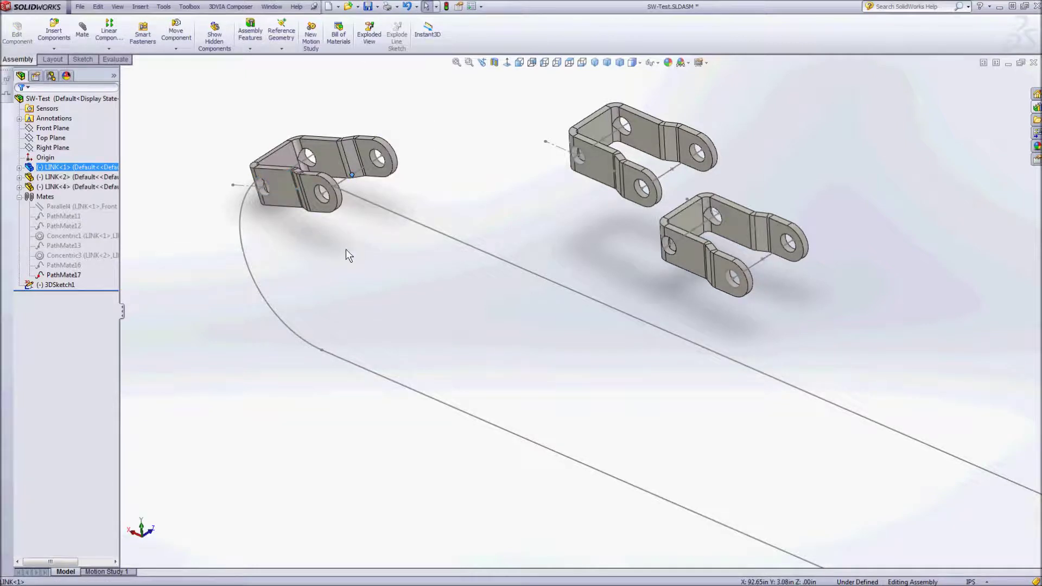
pyautogui.moveTo(290, 202); pyautogui.dragTo(389, 214)
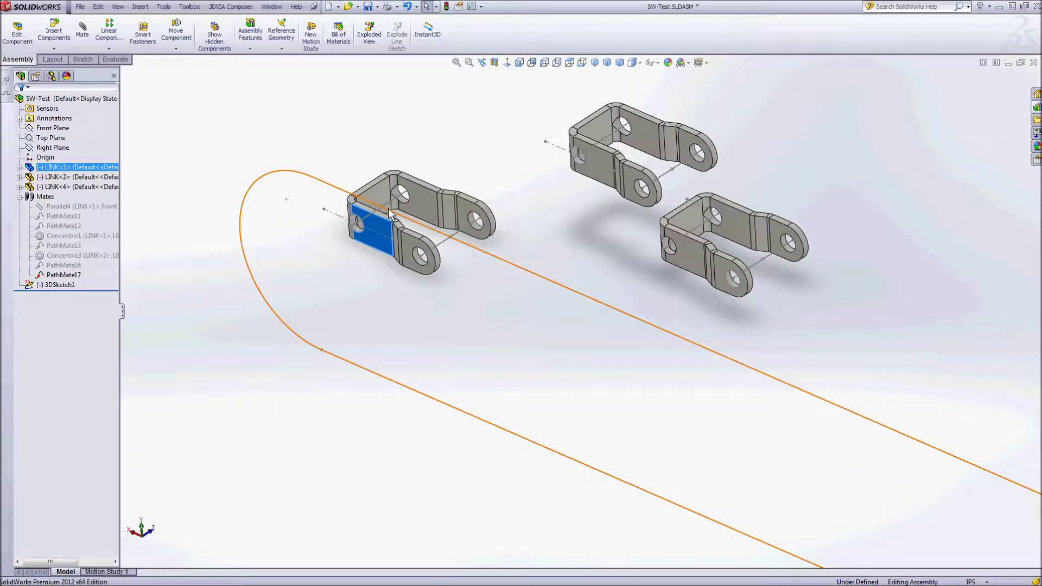
pyautogui.click(395, 124)
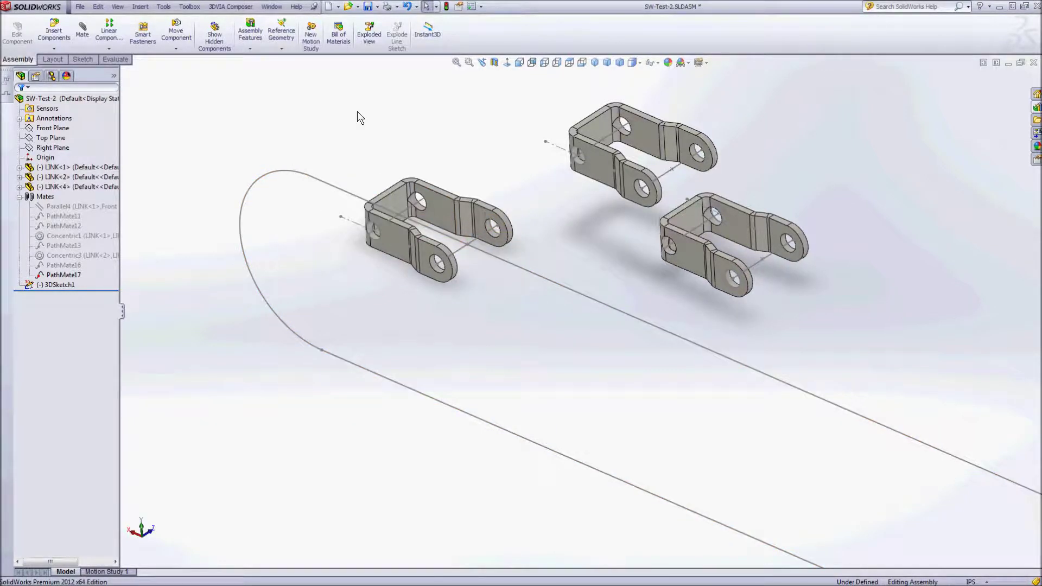
# Step: Delete PathMate17 and move LINK<1> off the path beside the other links
pyautogui.click(65, 275)
pyautogui.rightClick(64, 276)
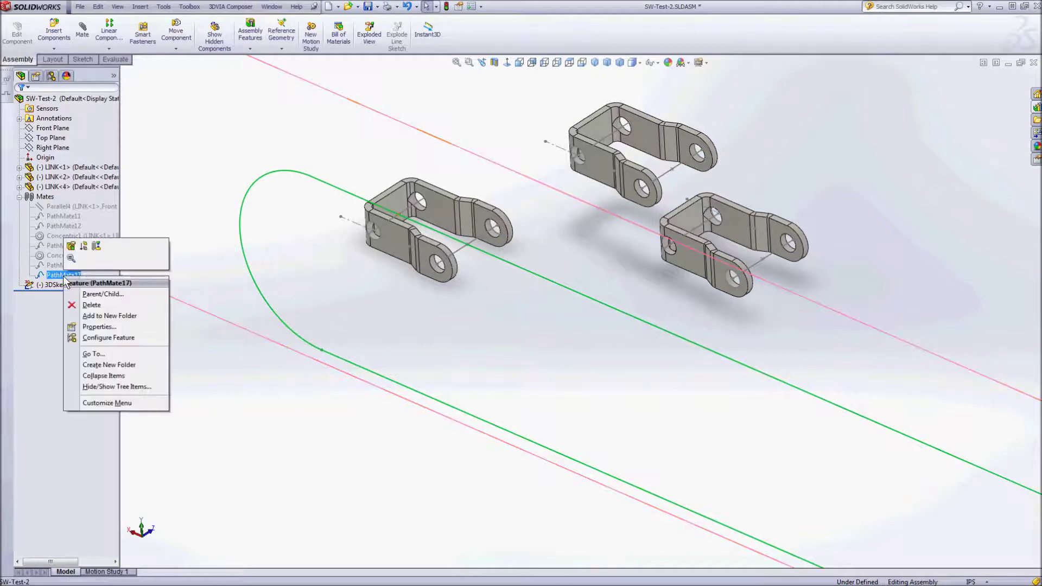
pyautogui.click(97, 306)
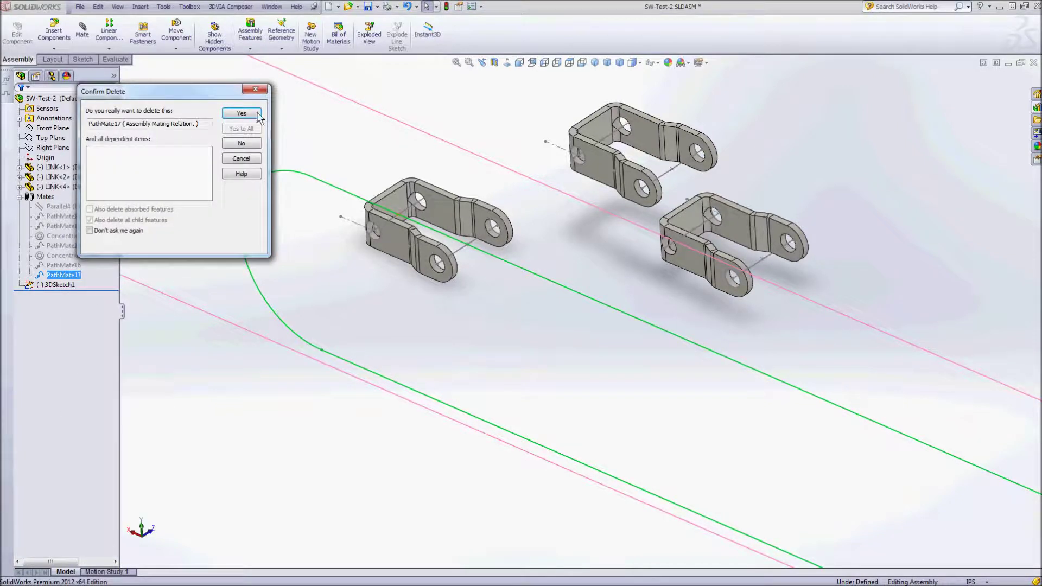
pyautogui.click(241, 113)
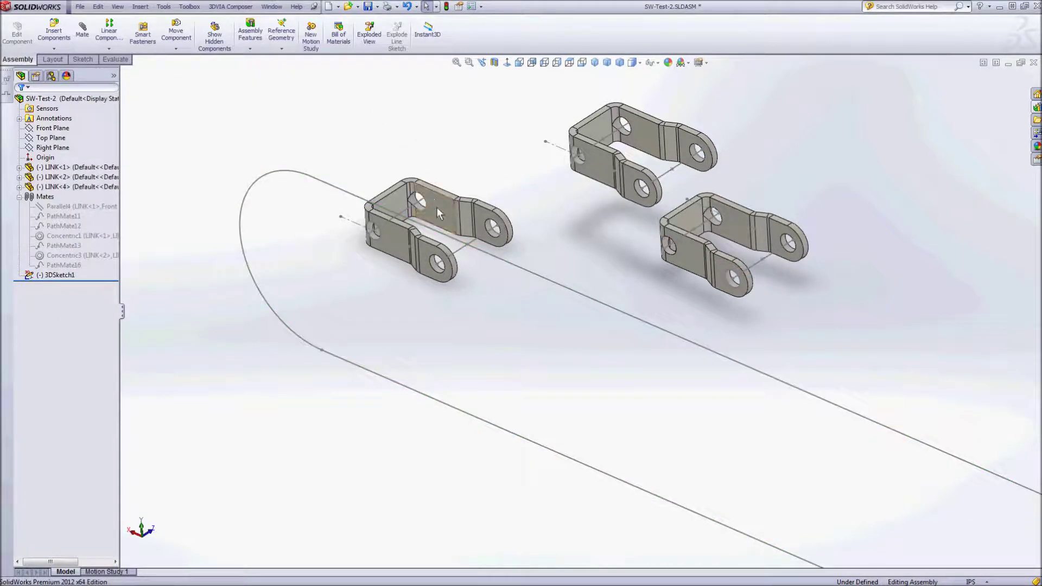
pyautogui.moveTo(439, 212); pyautogui.dragTo(459, 135)
pyautogui.click(293, 126)
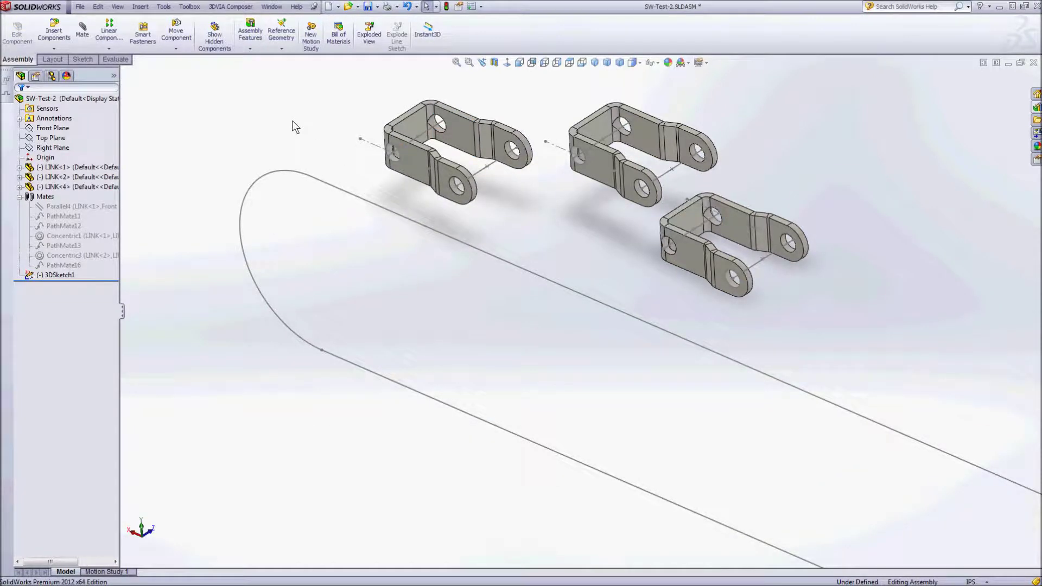
pyautogui.click(82, 29)
# Step: Add PathMate21 tying LINK<1>'s Point6 to Spline1
pyautogui.click(53, 353)
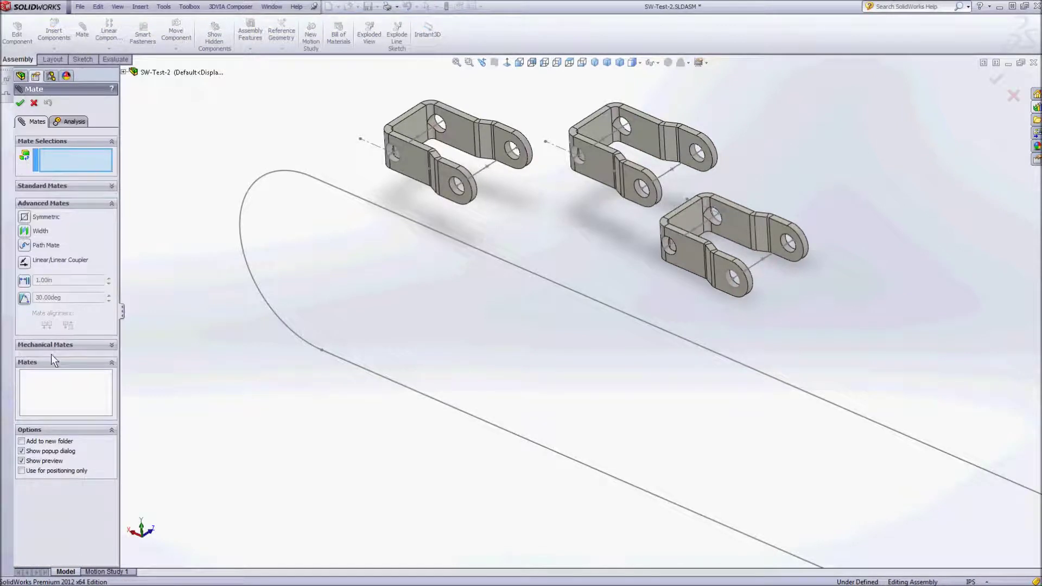
pyautogui.click(25, 248)
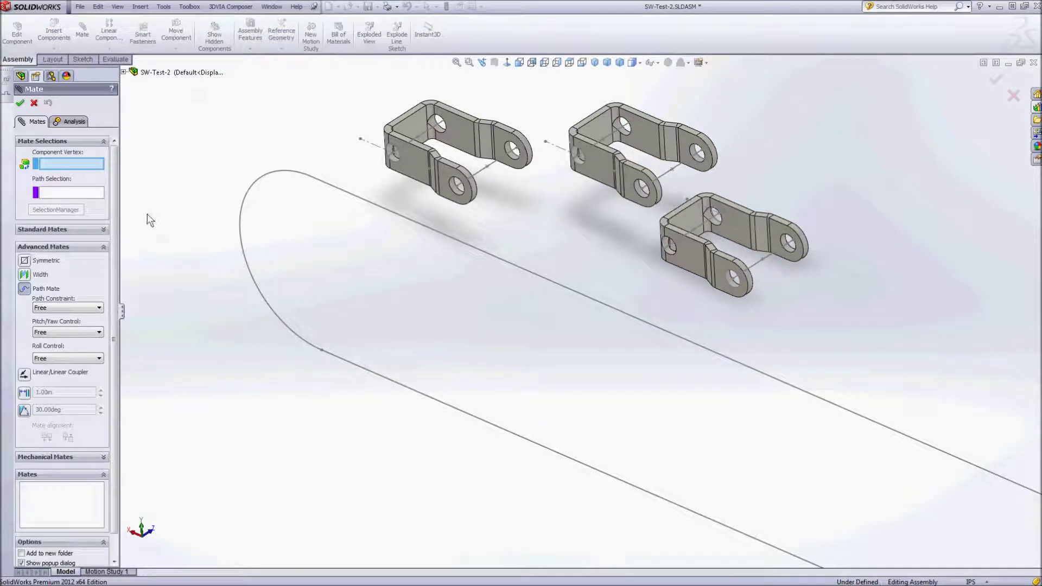
pyautogui.click(418, 138)
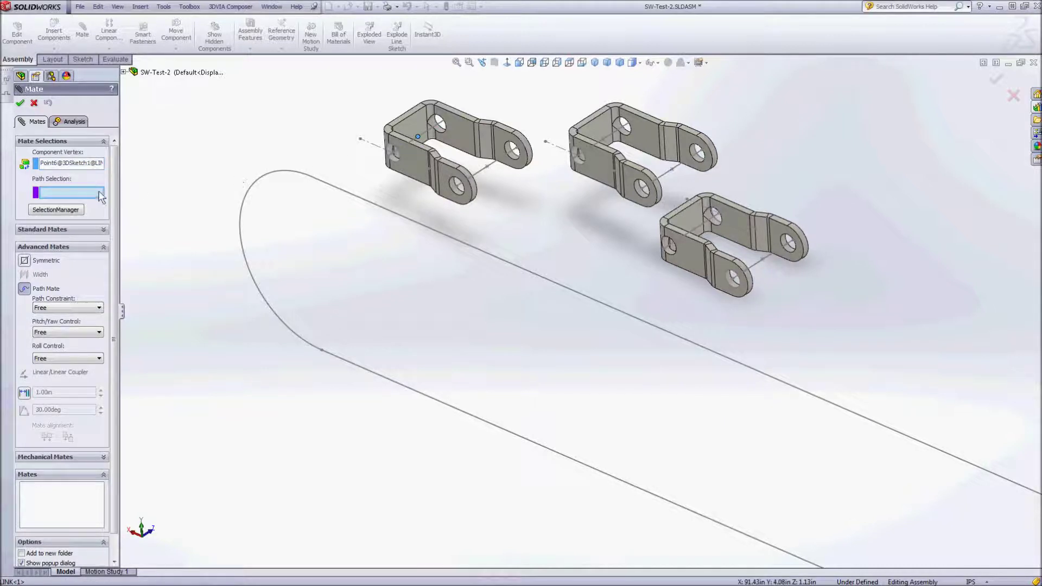
pyautogui.click(348, 195)
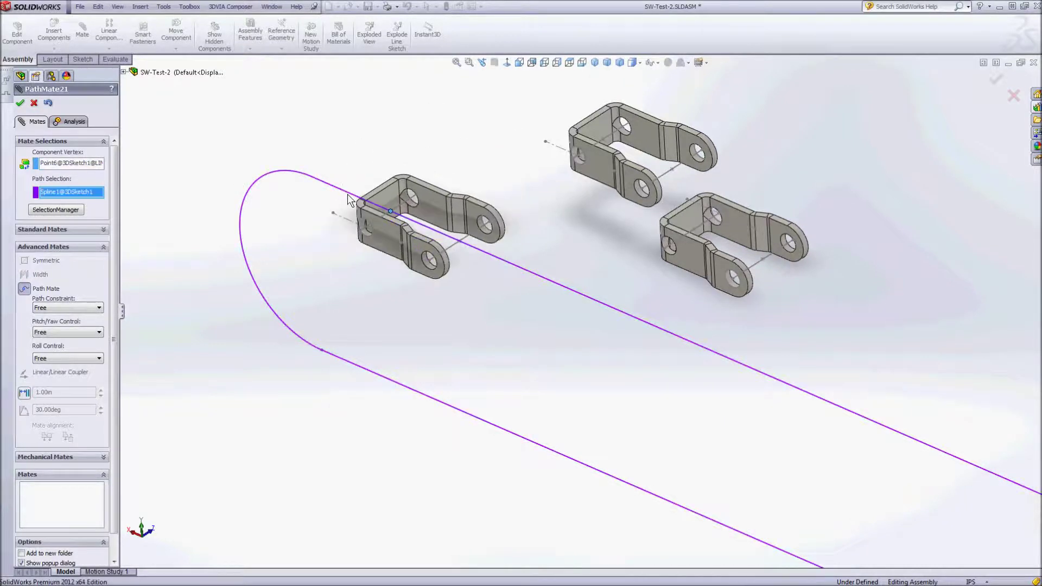
pyautogui.click(20, 104)
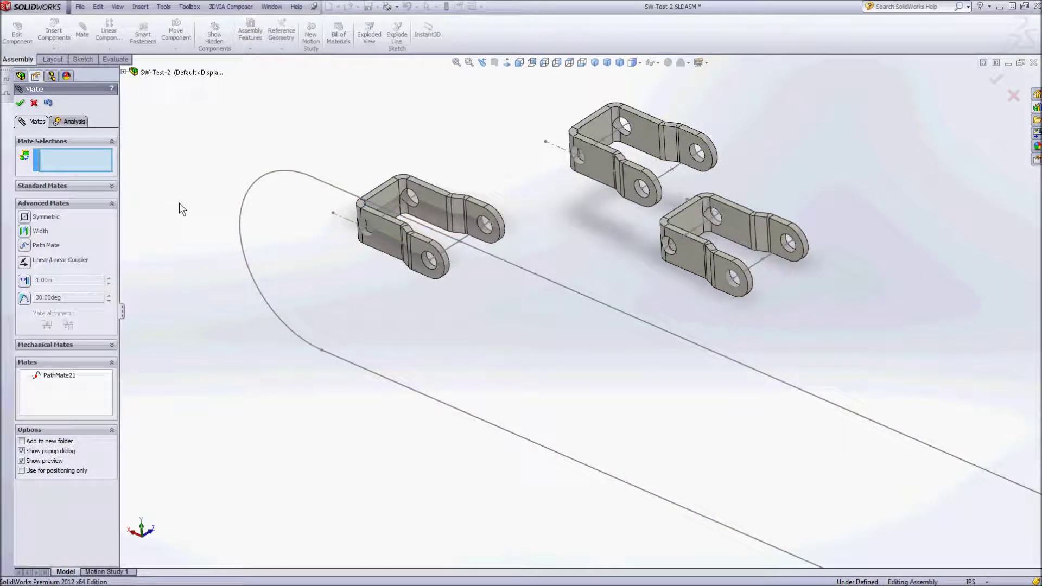
# Step: Add PathMate22 from LINK<1>'s Point8 to Spline1, then drag the link to test it
pyautogui.click(29, 245)
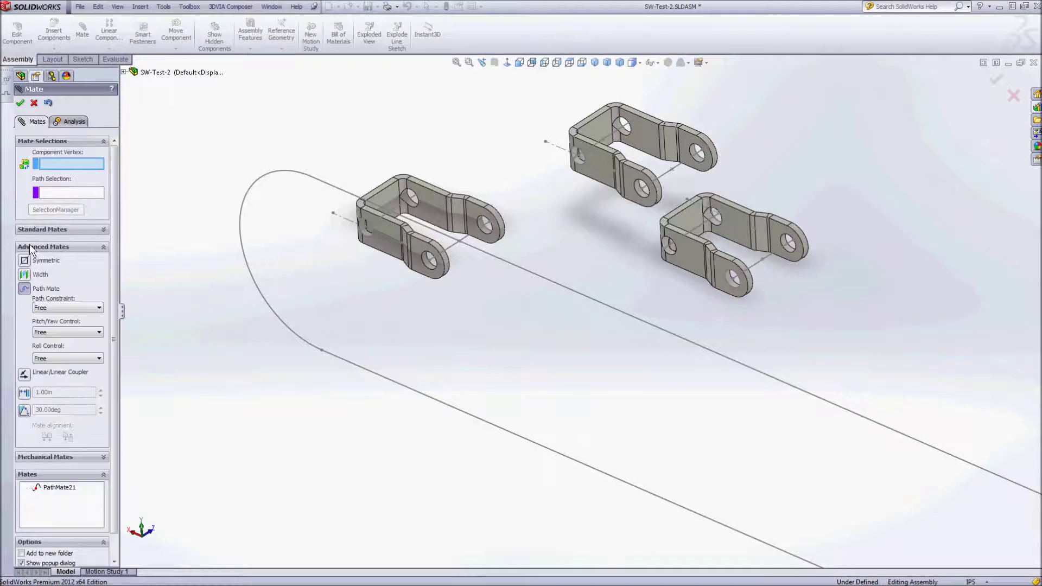
pyautogui.click(459, 244)
pyautogui.click(481, 251)
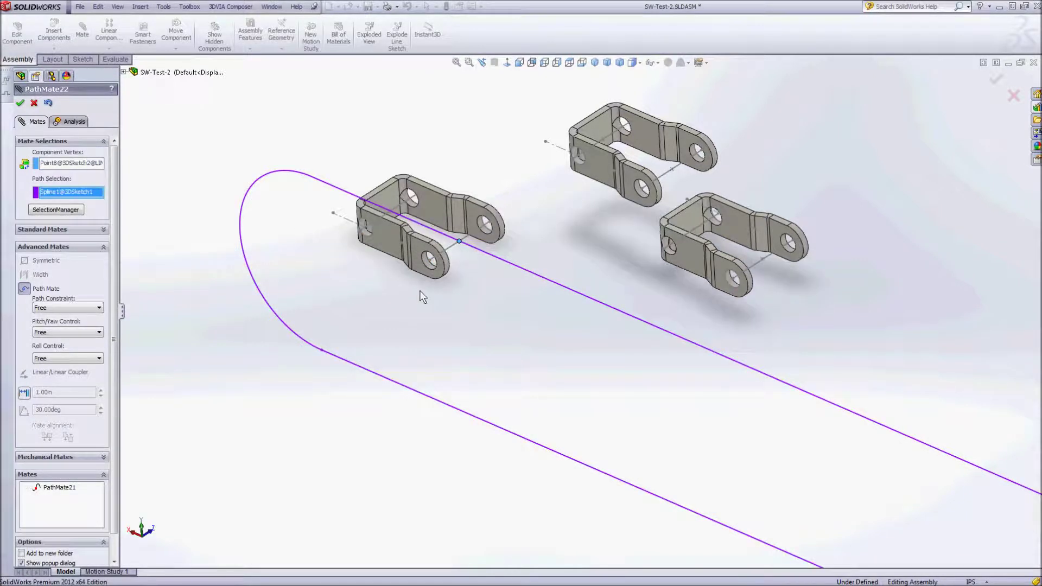
pyautogui.click(21, 104)
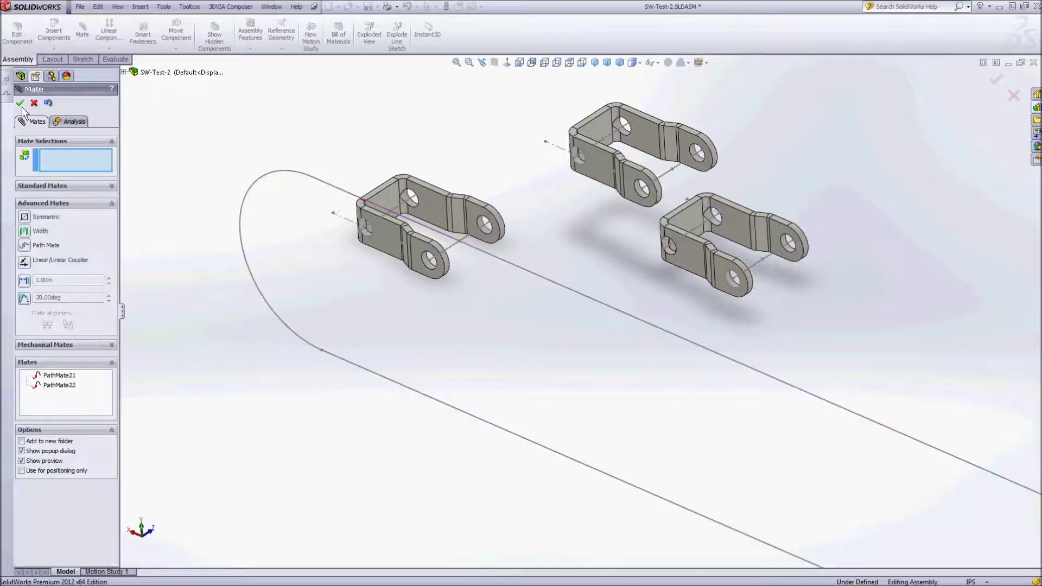
pyautogui.click(20, 103)
pyautogui.moveTo(391, 255); pyautogui.dragTo(387, 276)
# Step: Add Parallel6 making LINK<1>'s lower hole face parallel to the Front Plane
pyautogui.click(465, 311)
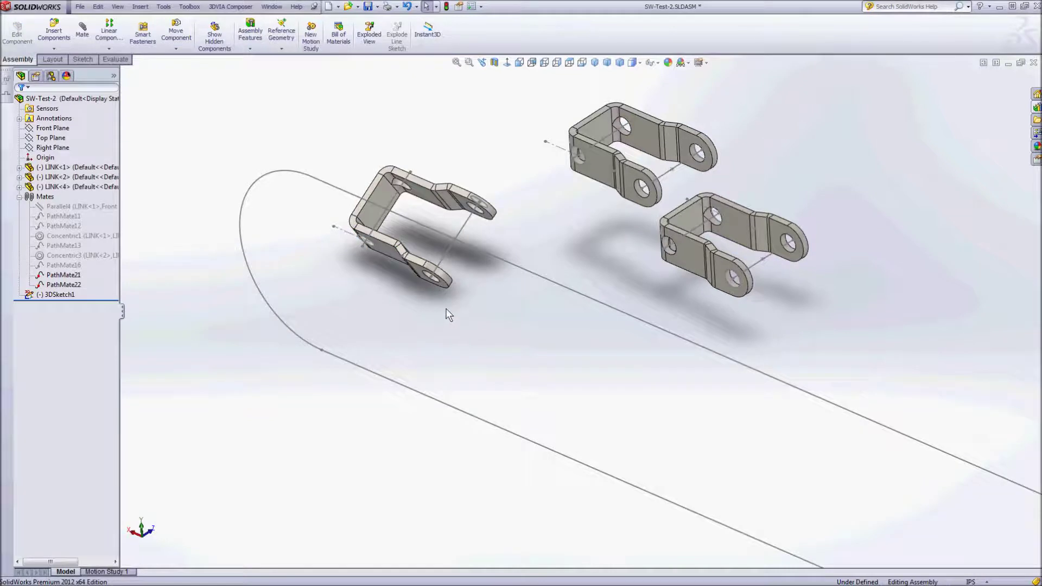
pyautogui.click(82, 30)
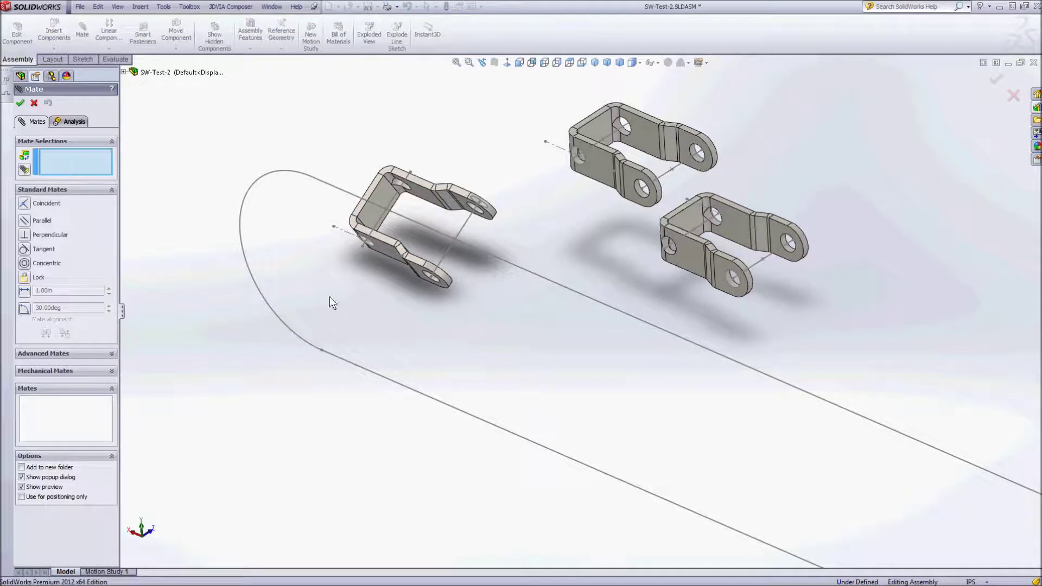
pyautogui.click(418, 272)
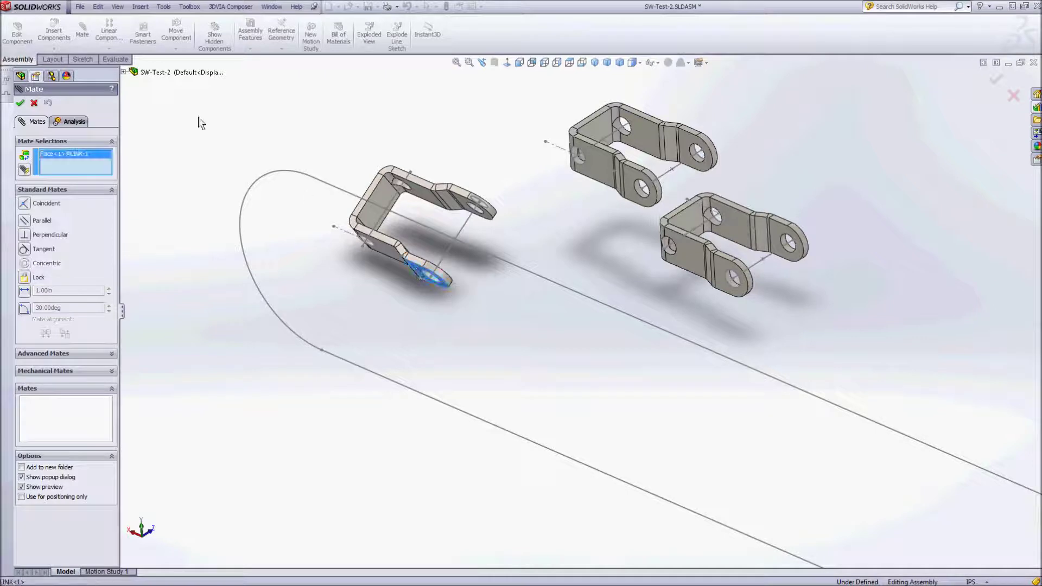
pyautogui.click(123, 72)
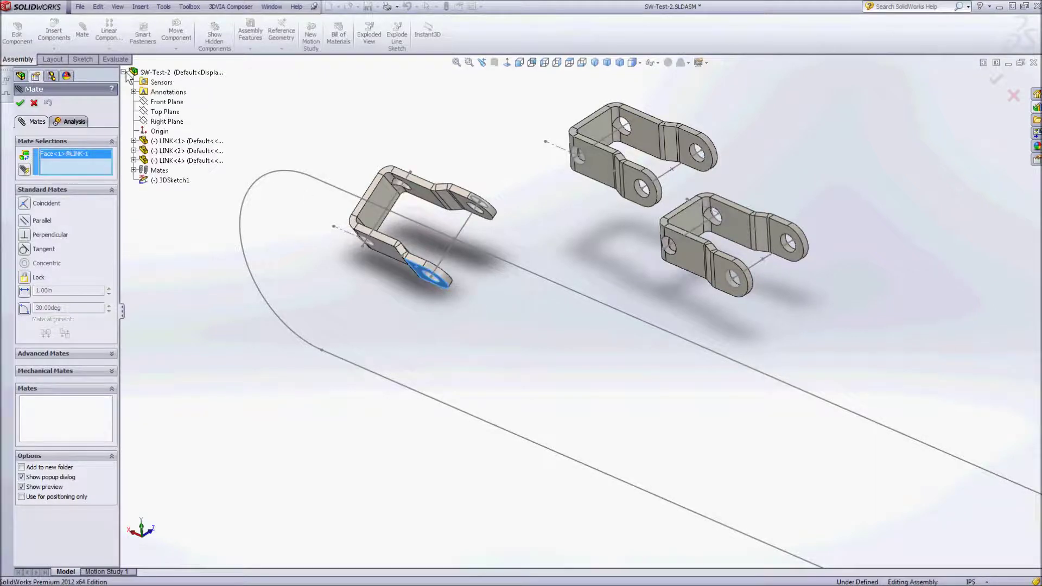
pyautogui.click(159, 103)
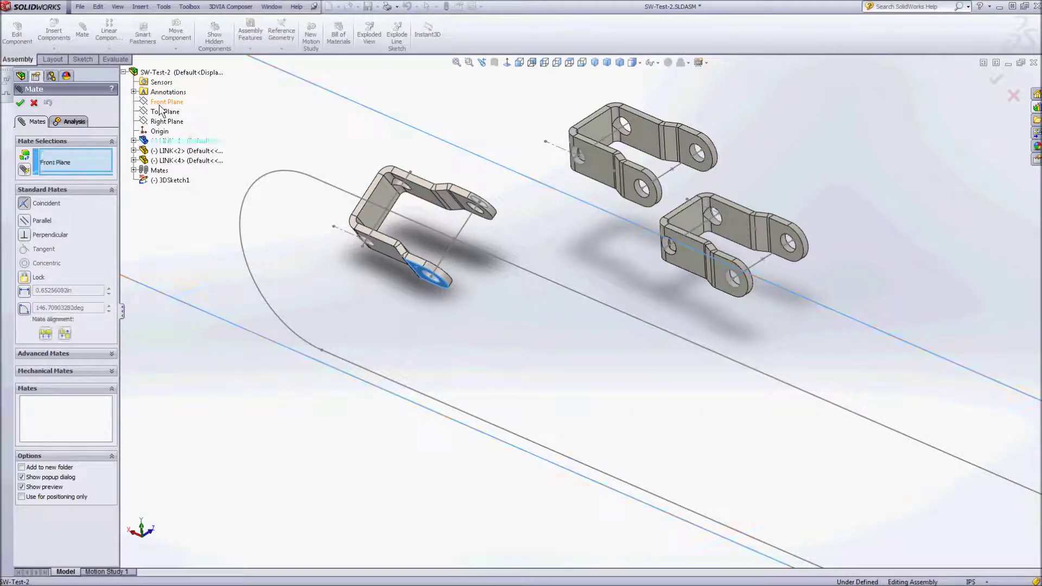
pyautogui.click(25, 220)
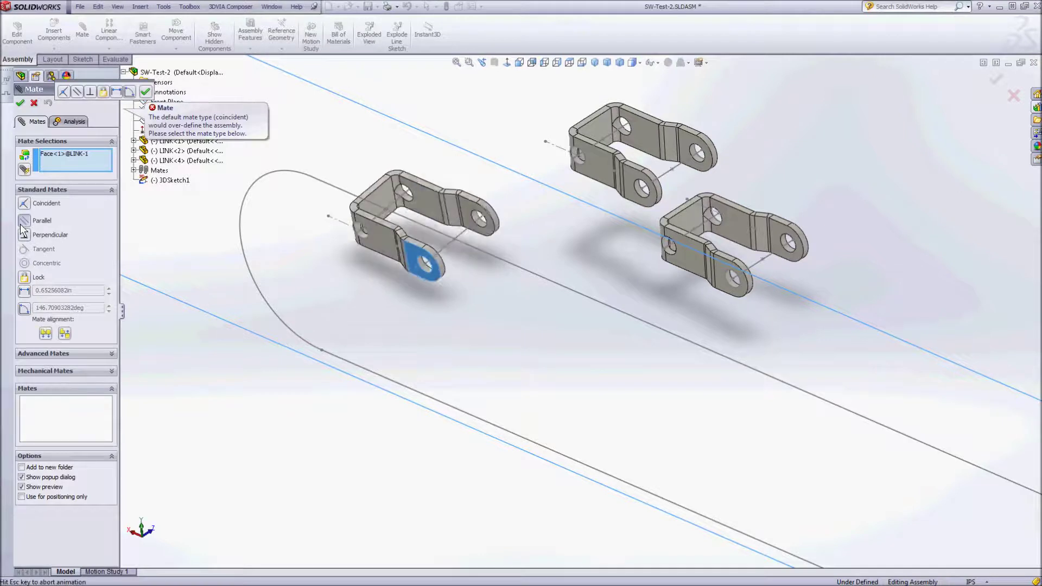
pyautogui.click(20, 103)
pyautogui.click(19, 103)
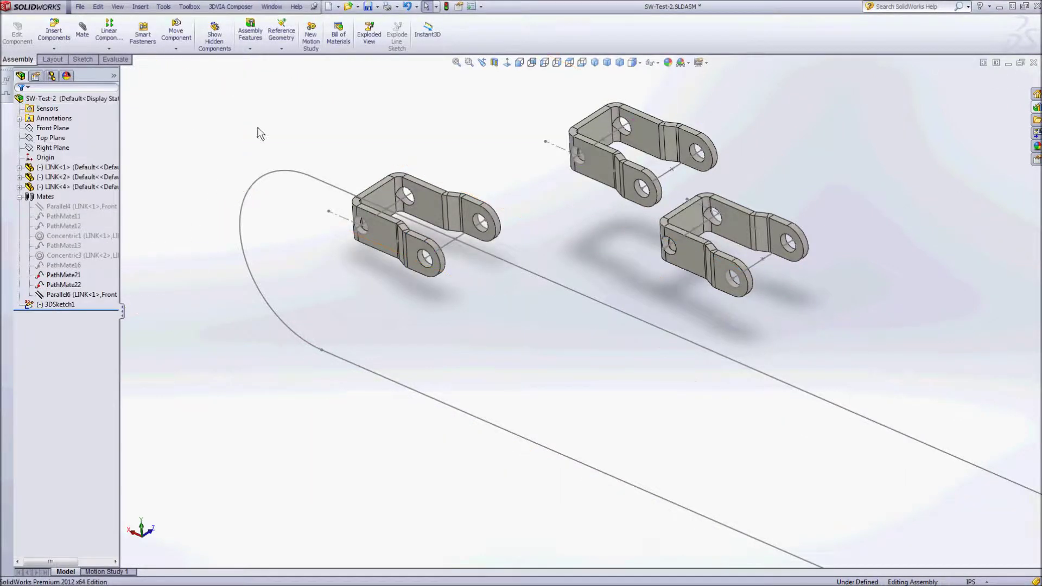
pyautogui.click(65, 275)
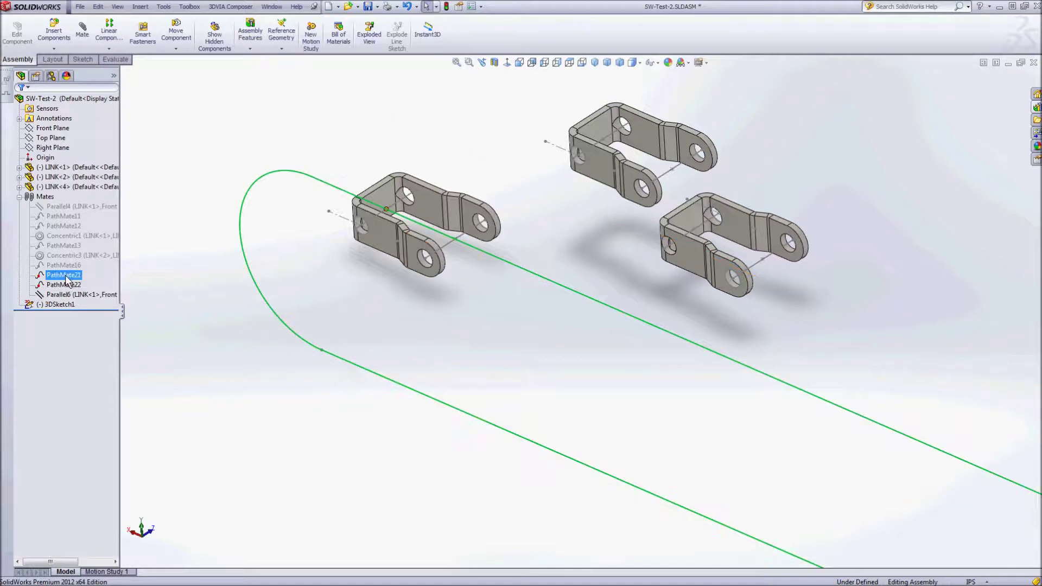
pyautogui.click(303, 273)
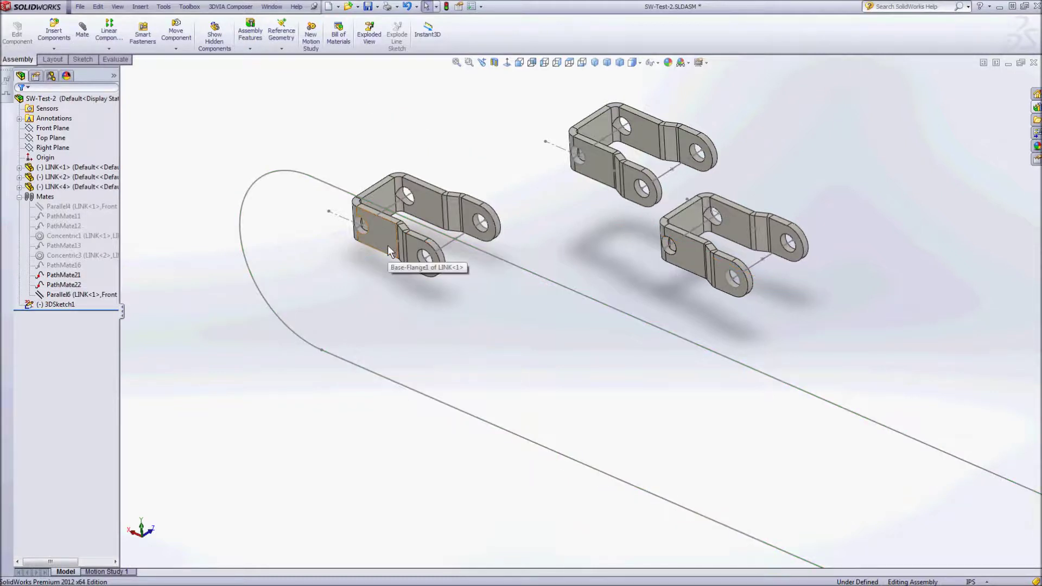
pyautogui.moveTo(392, 251)
pyautogui.mouseDown()
pyautogui.moveTo(360, 226)
pyautogui.moveTo(290, 214)
pyautogui.moveTo(239, 208)
pyautogui.moveTo(221, 224)
pyautogui.moveTo(228, 288)
pyautogui.moveTo(375, 393)
pyautogui.moveTo(314, 360)
pyautogui.moveTo(200, 250)
pyautogui.moveTo(253, 194)
pyautogui.moveTo(295, 204)
pyautogui.moveTo(381, 255)
pyautogui.mouseUp()
pyautogui.click(441, 120)
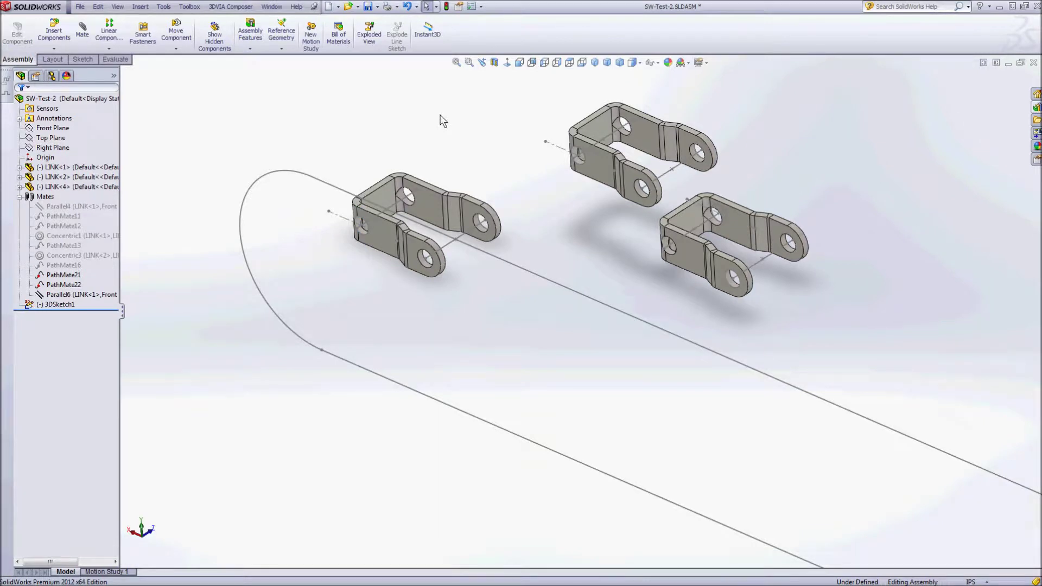
# Step: Mate LINK<2>'s hole concentric with LINK<1>'s lower hole as Concentric4
pyautogui.click(580, 163)
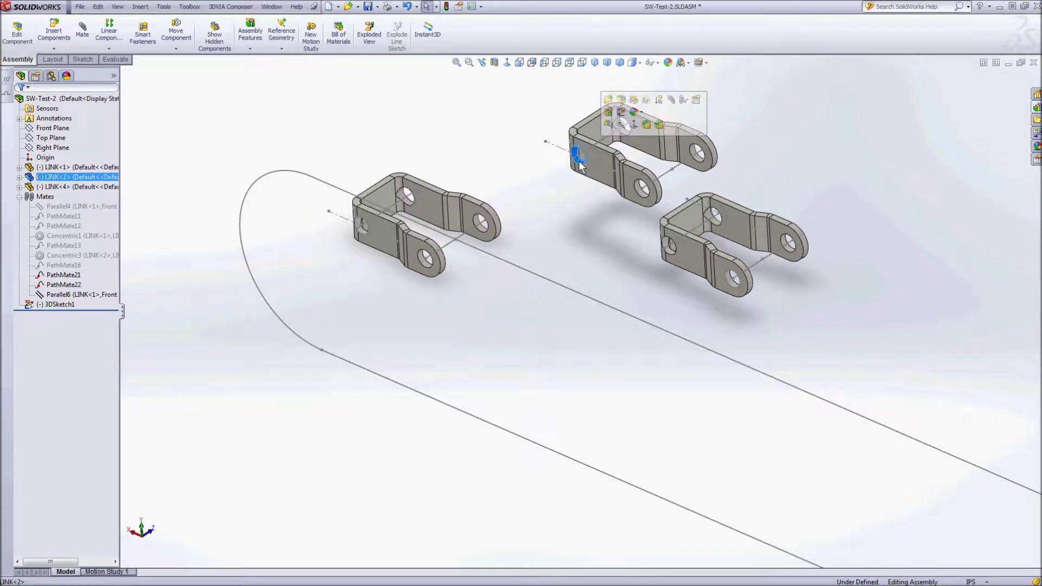
pyautogui.keyDown('ctrl'); pyautogui.click(429, 267); pyautogui.keyUp('ctrl')
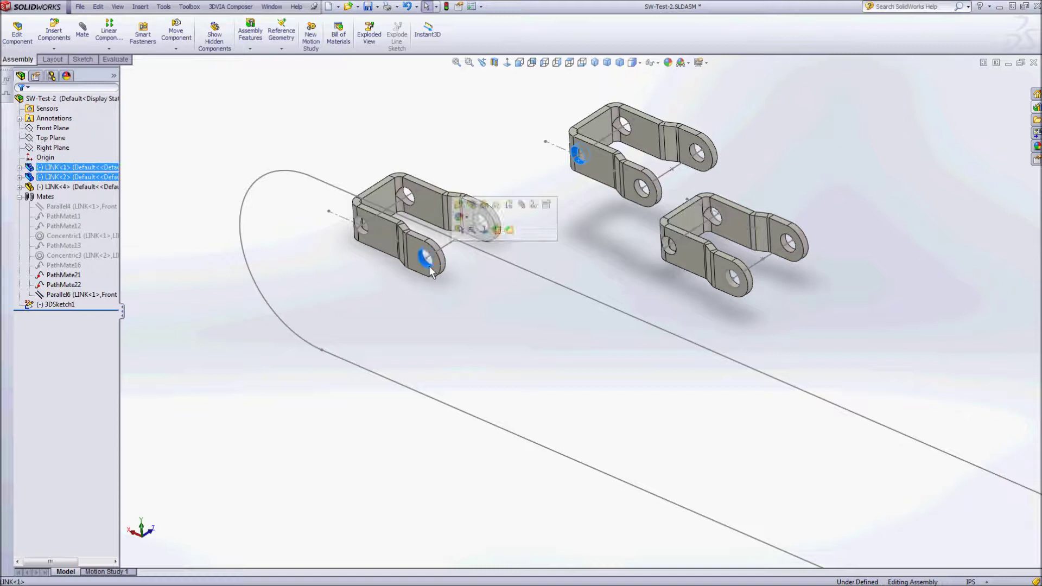
pyautogui.click(521, 206)
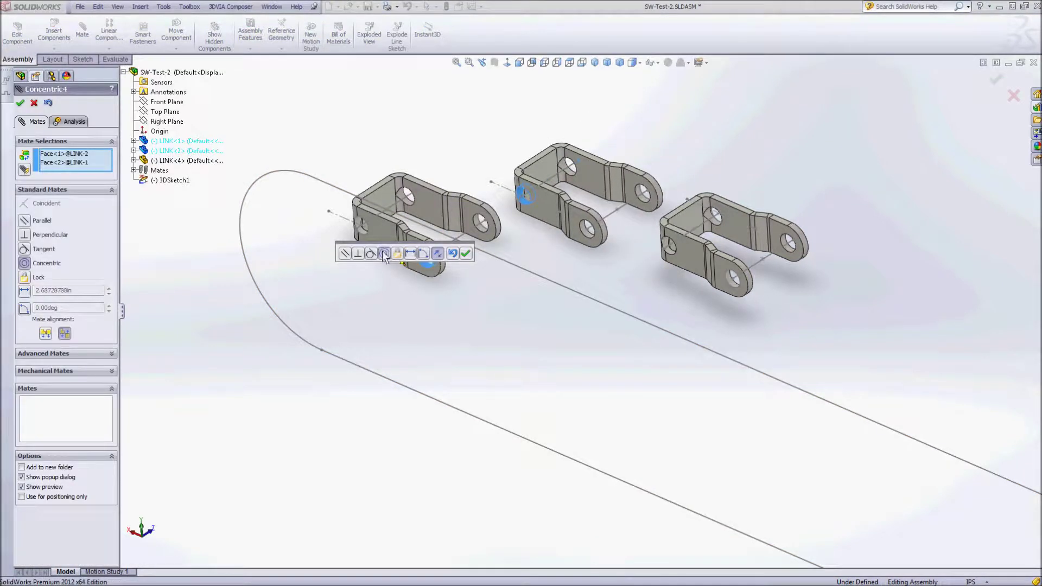
pyautogui.click(465, 253)
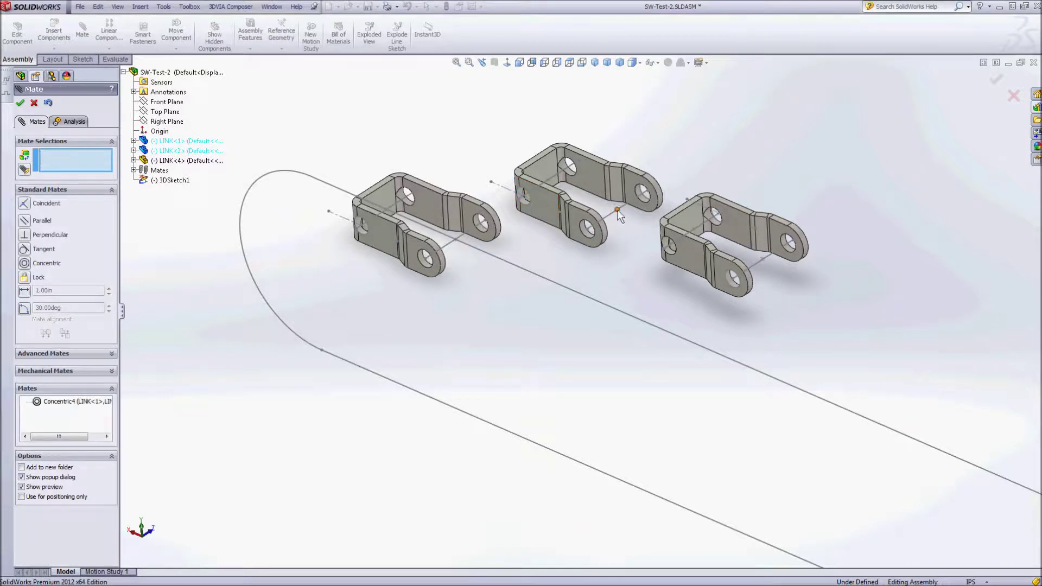
# Step: Add PathMate23 from LINK<2>'s sketch point to the looped 3D sketch
pyautogui.click(57, 353)
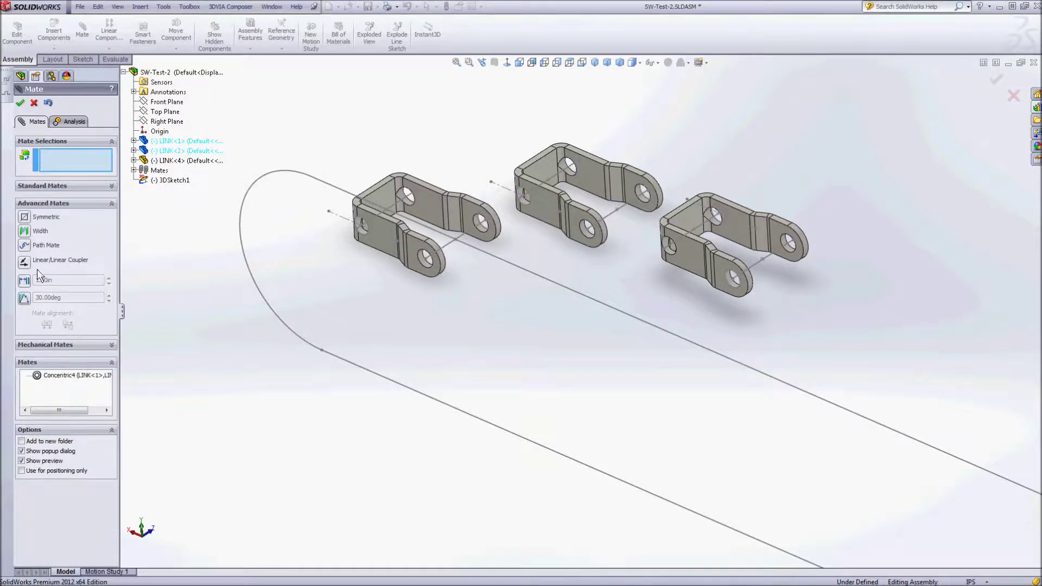
pyautogui.click(41, 249)
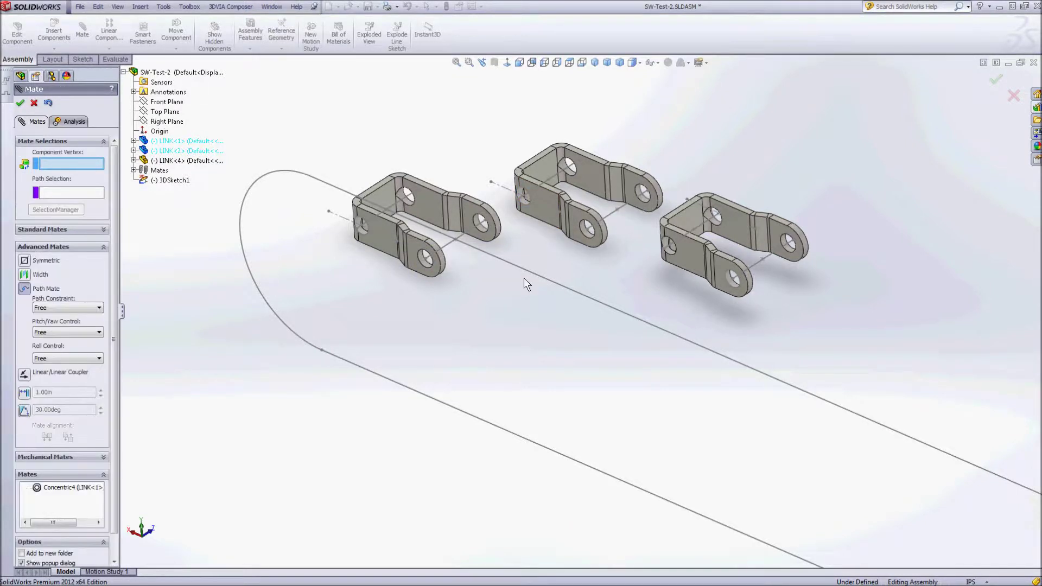
pyautogui.click(617, 211)
pyautogui.click(562, 283)
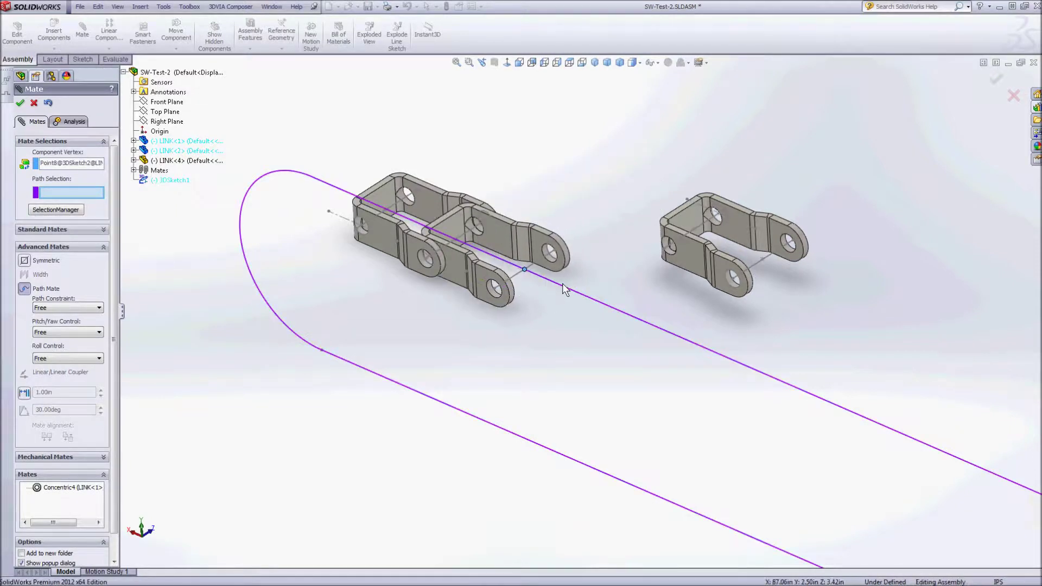
pyautogui.click(19, 103)
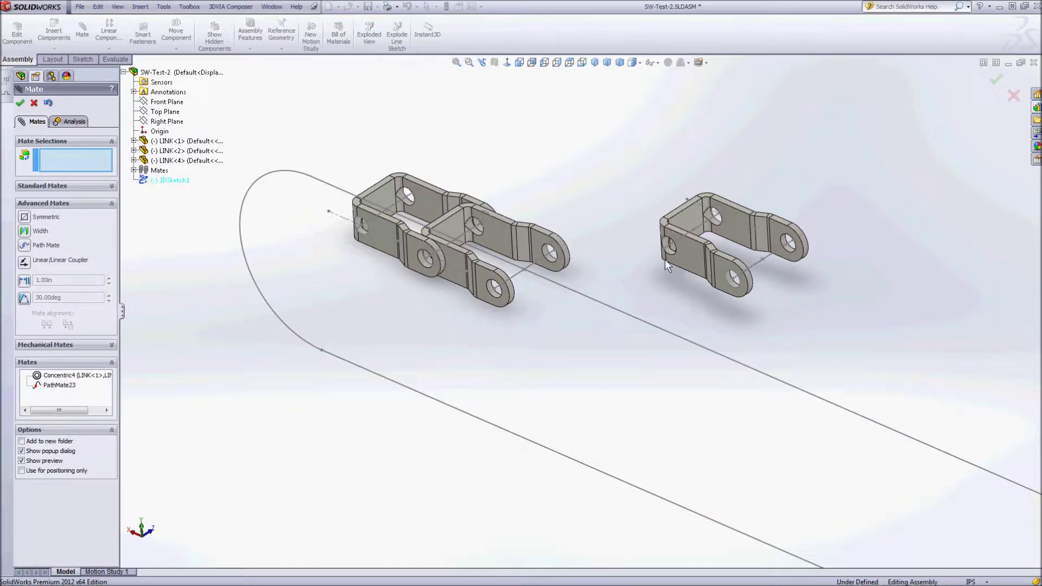
pyautogui.click(670, 245)
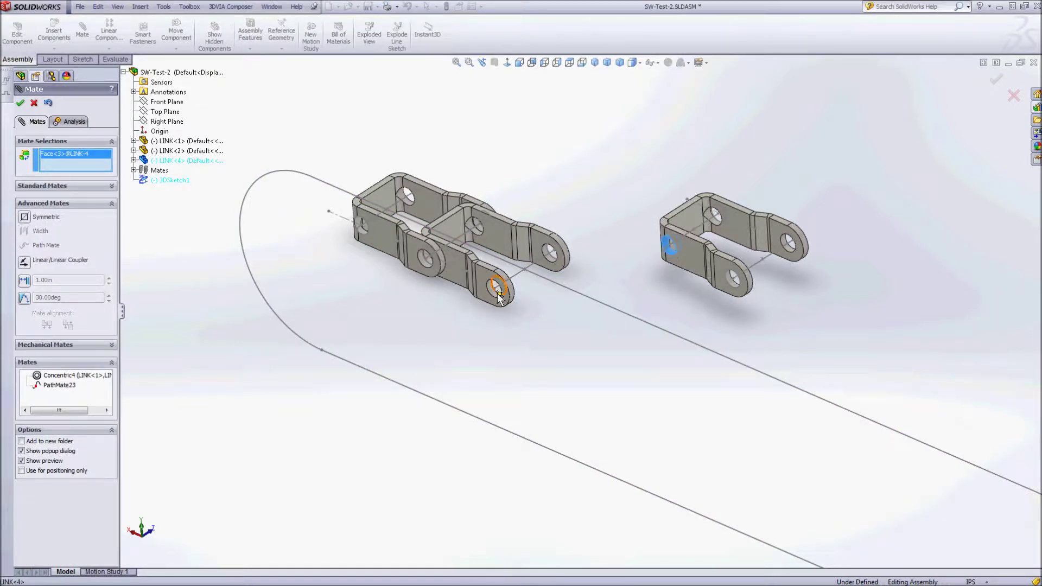
# Step: Mate LINK<4>'s hole concentric with LINK<2>'s hole as Concentric5
pyautogui.click(496, 294)
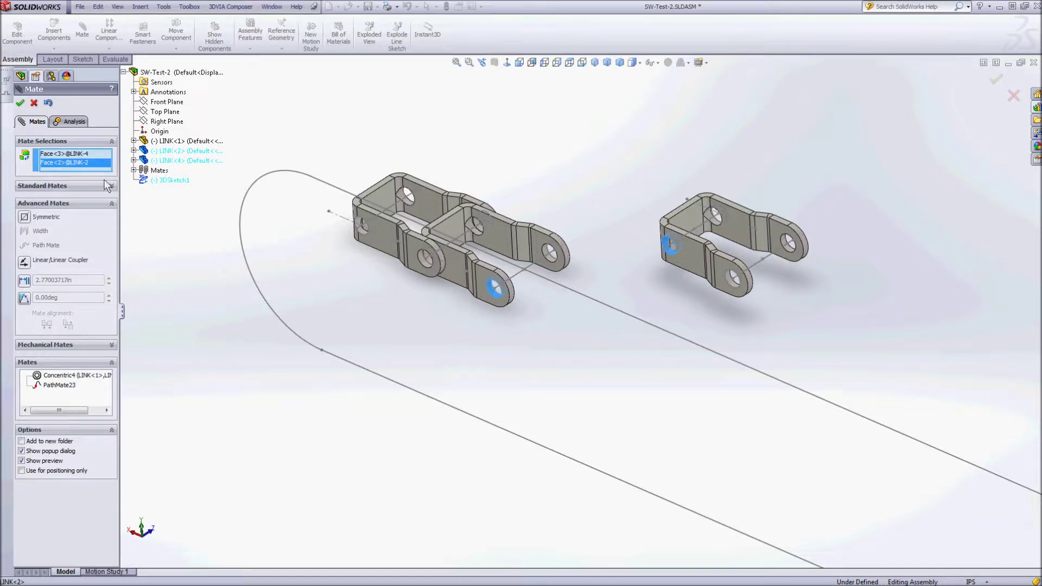
pyautogui.click(47, 186)
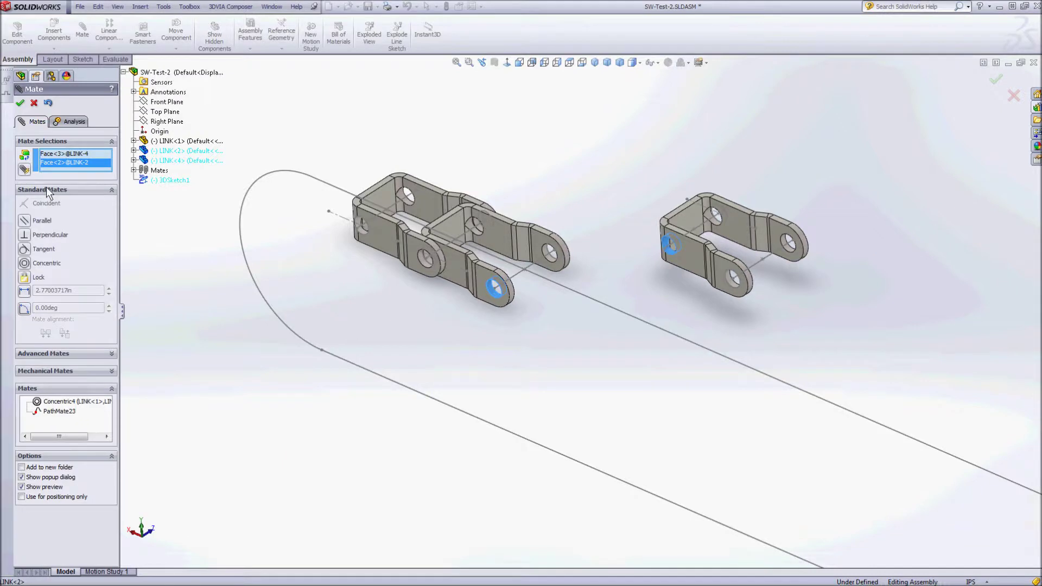
pyautogui.click(27, 263)
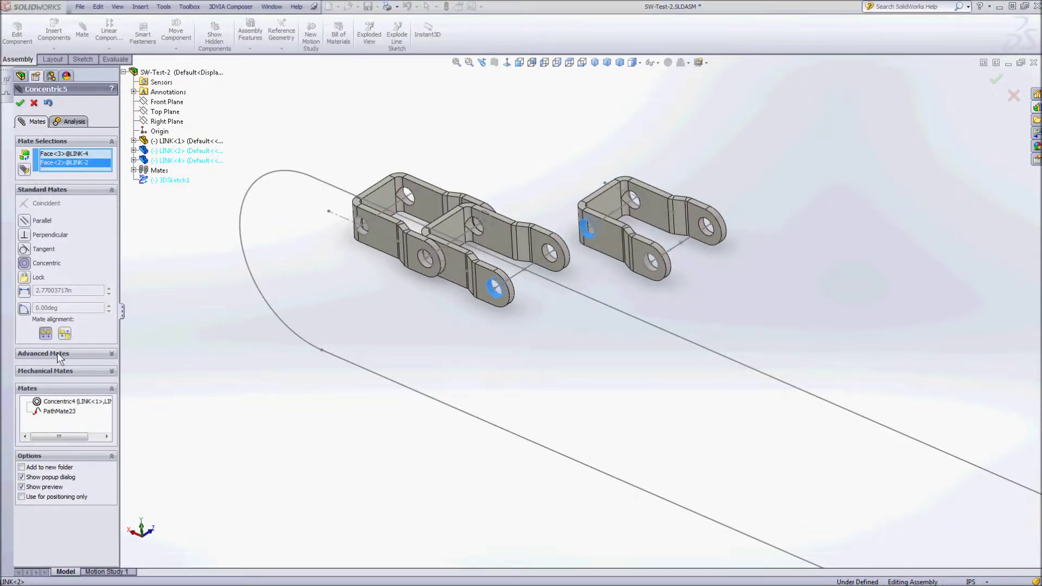
pyautogui.click(20, 103)
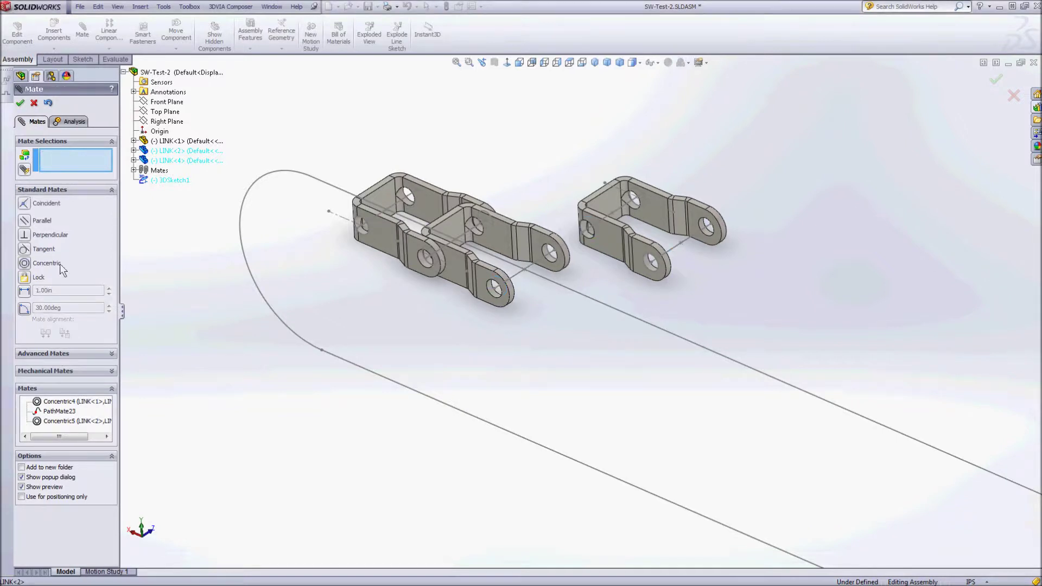
# Step: Add PathMate24 from LINK<4>'s sketch point to Spline1
pyautogui.click(60, 352)
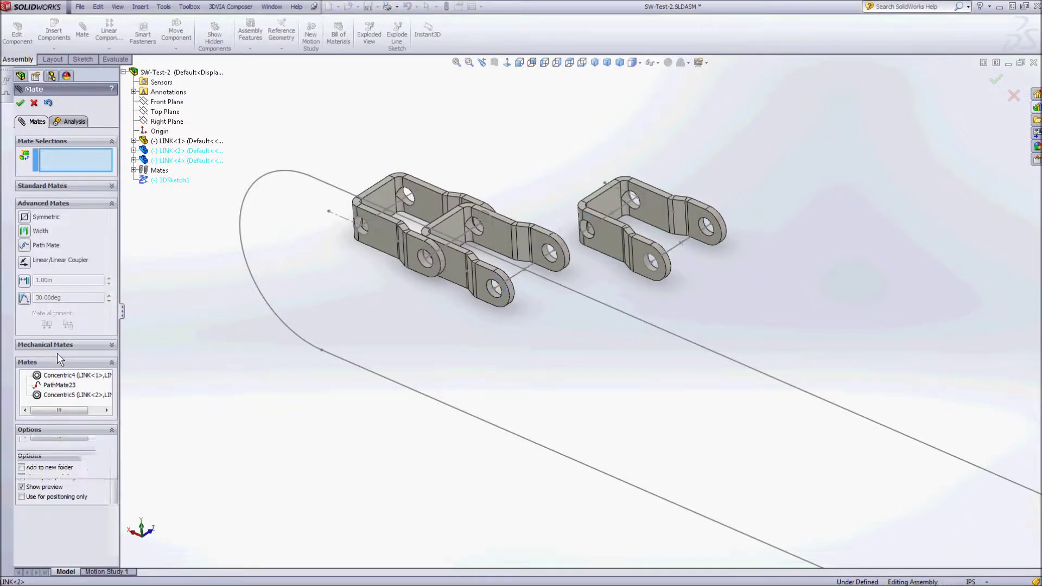
pyautogui.click(23, 249)
pyautogui.click(680, 242)
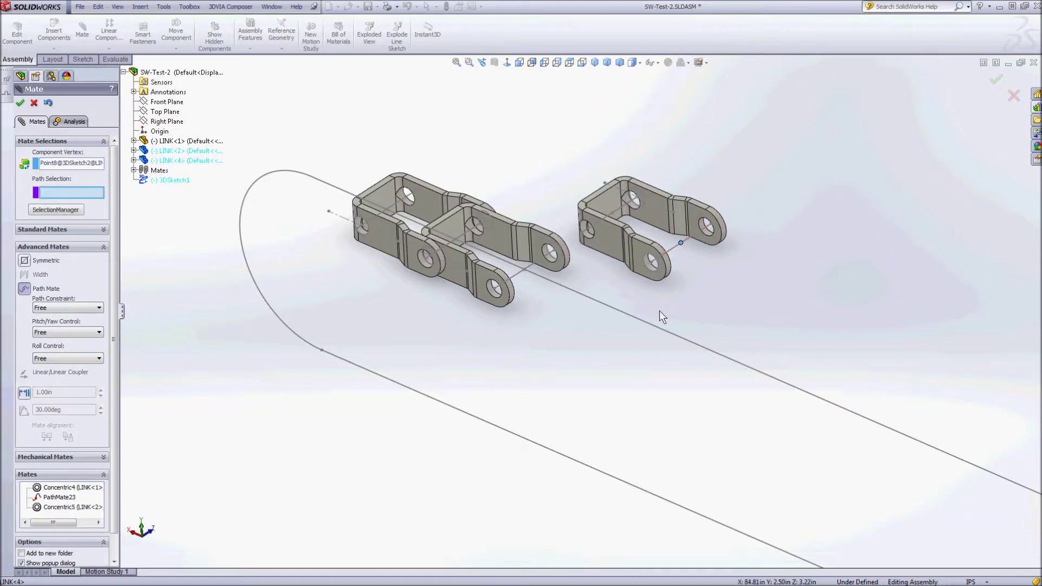
pyautogui.click(646, 324)
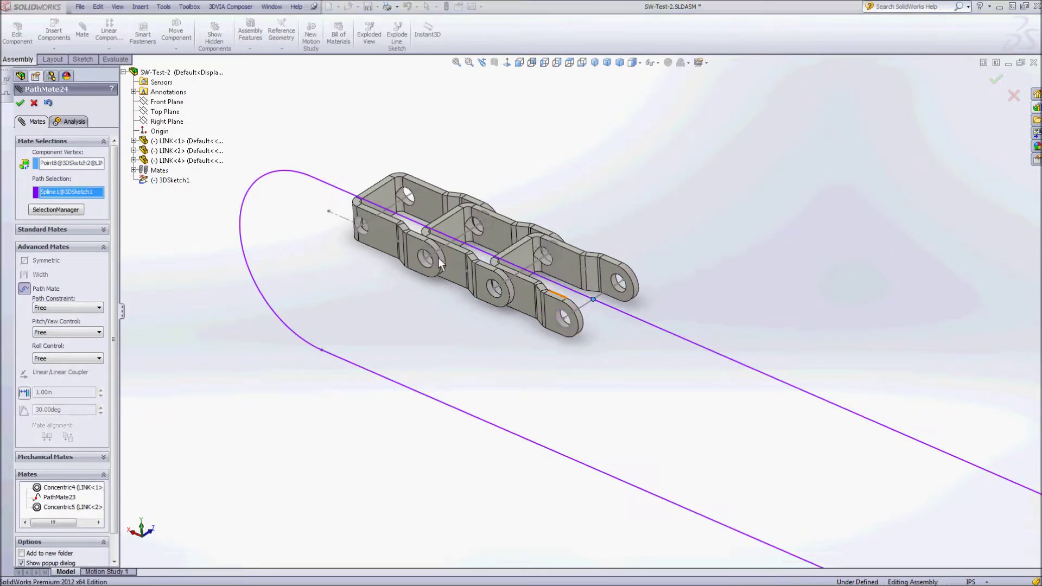
pyautogui.click(21, 103)
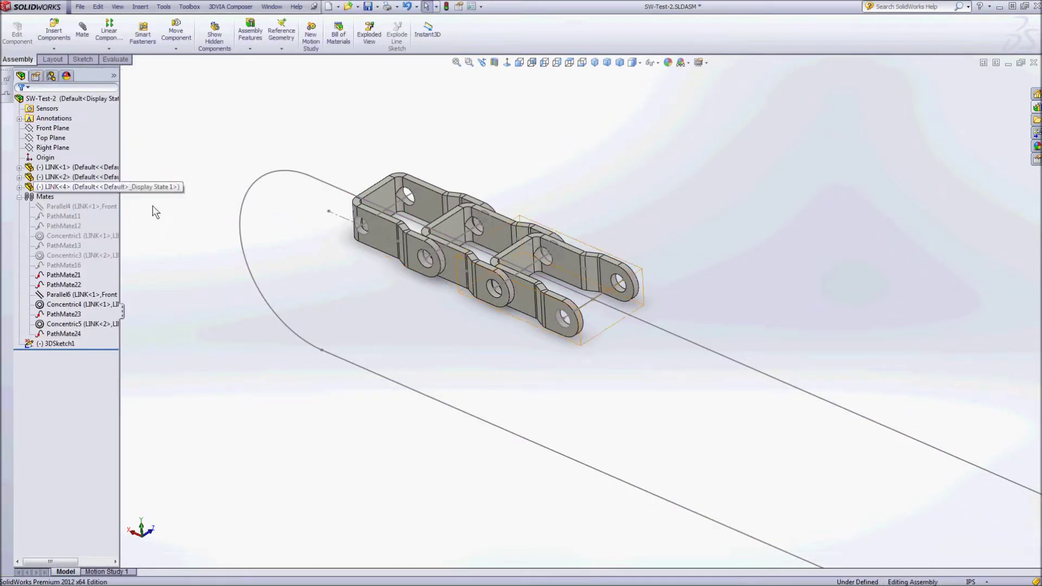
# Step: Drag LINK<1> to pull the three-link chain around the loop's bend onto the other straight run
pyautogui.moveTo(383, 245); pyautogui.dragTo(503, 480)
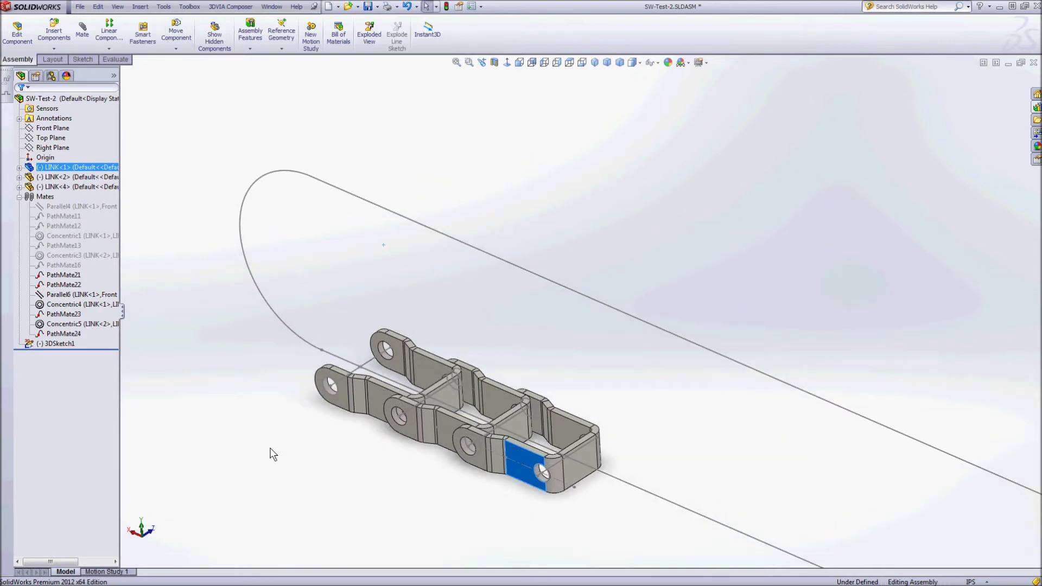